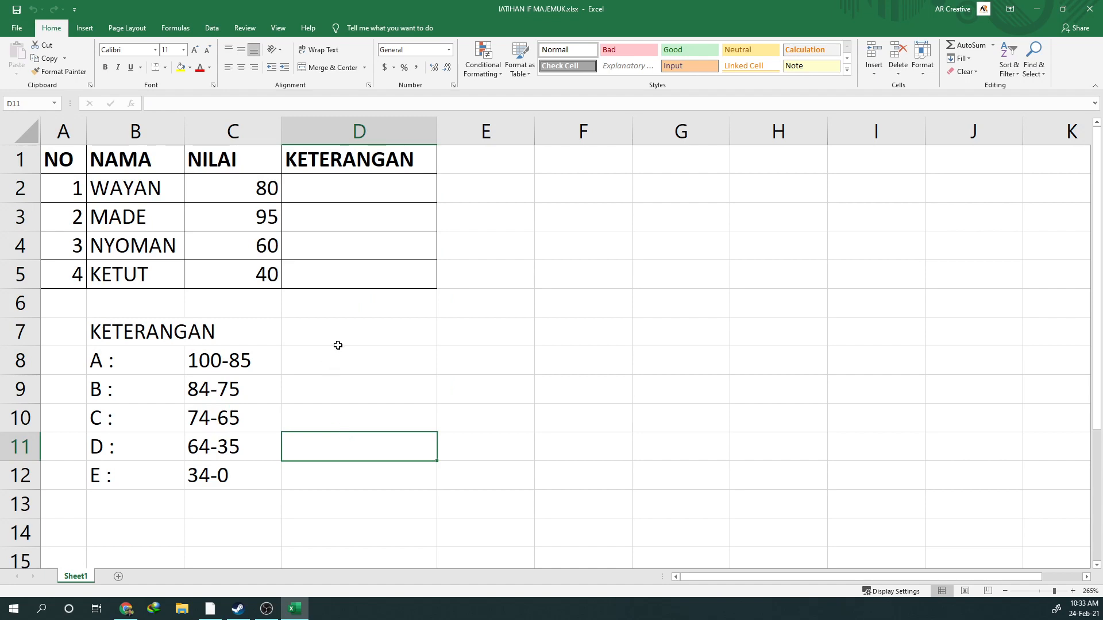
# Review the score table's NO, NAMA, NILAI and KETERANGAN headers and the result cells D2:D5
pyautogui.click(59, 164)
pyautogui.click(174, 163)
pyautogui.click(226, 159)
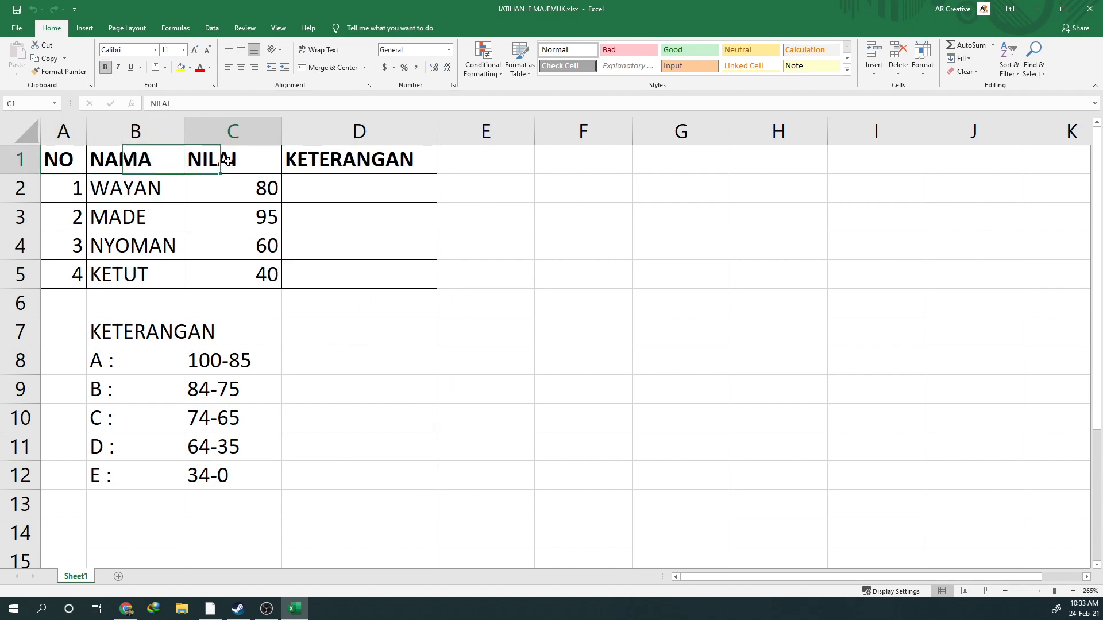
pyautogui.click(363, 160)
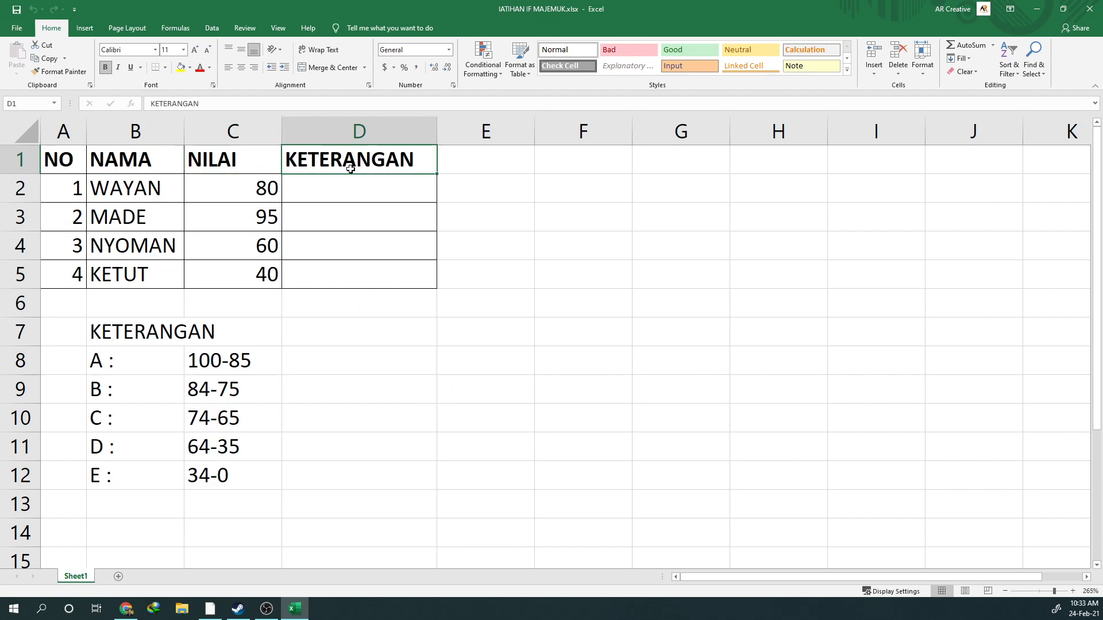
pyautogui.moveTo(352, 190); pyautogui.dragTo(350, 275)
pyautogui.click(351, 192)
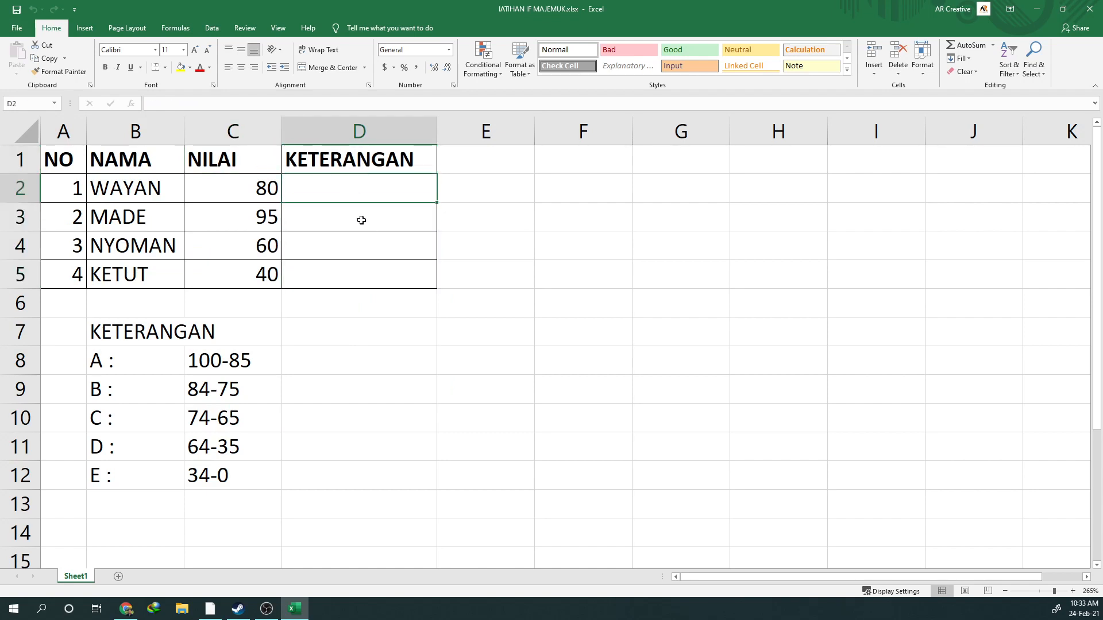
pyautogui.moveTo(352, 196); pyautogui.dragTo(353, 268)
# Examine the grading key in B8:C12, matching each letter grade A to E with its score range
pyautogui.click(211, 363)
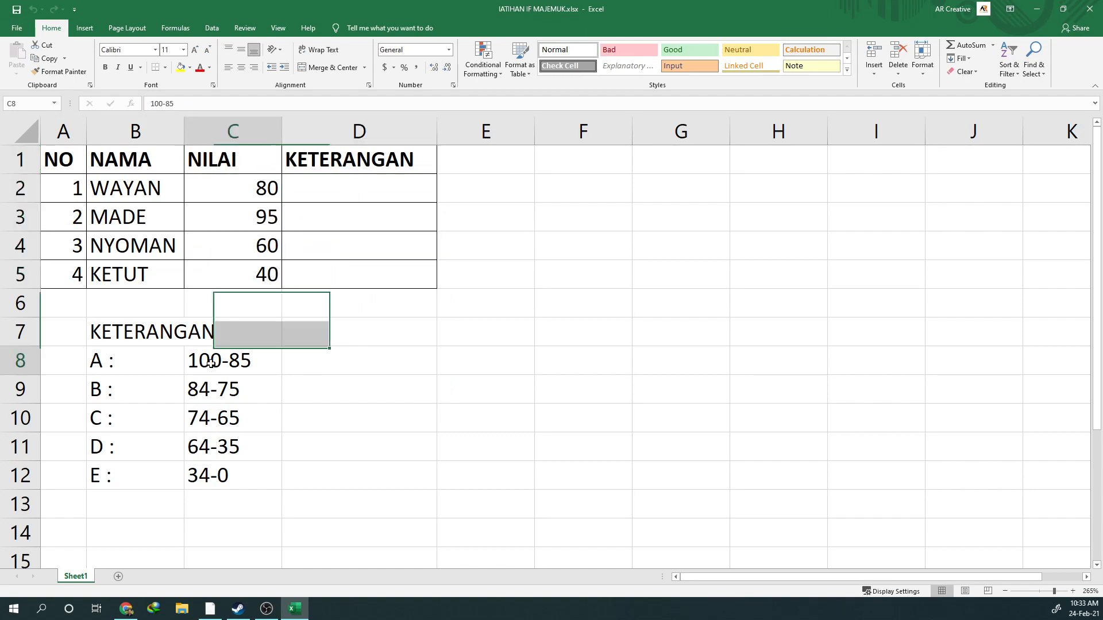
pyautogui.click(132, 363)
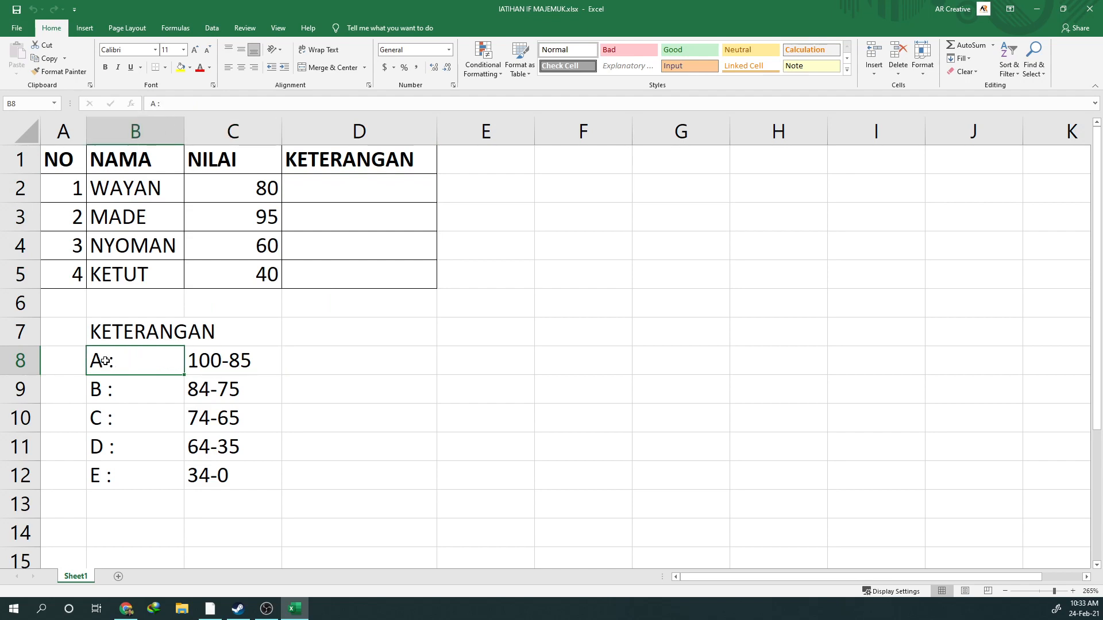
pyautogui.click(230, 388)
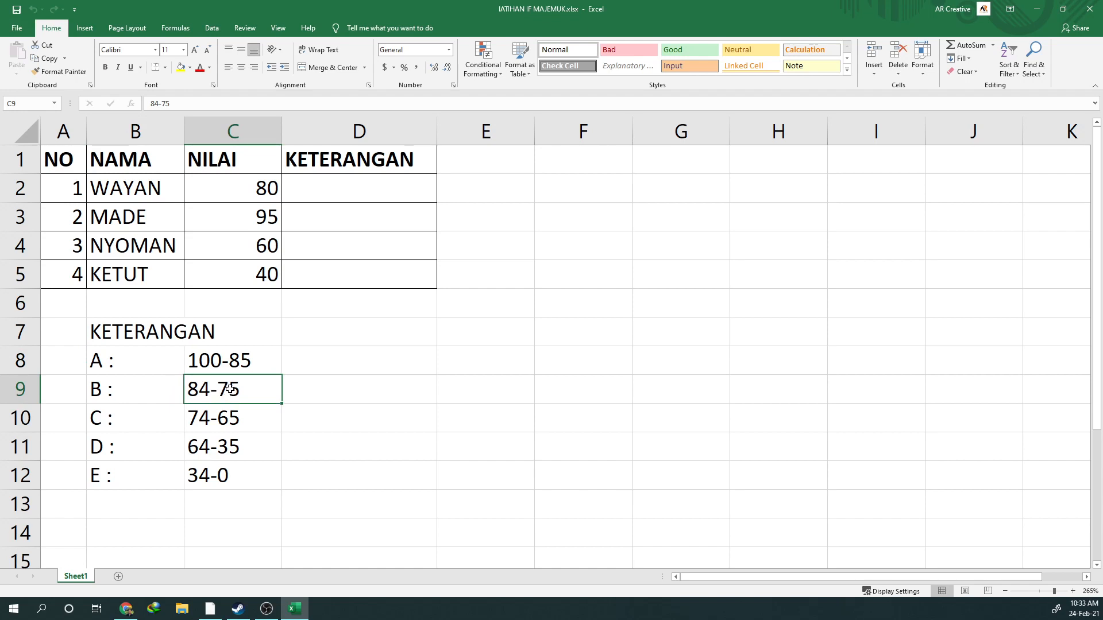
pyautogui.click(106, 391)
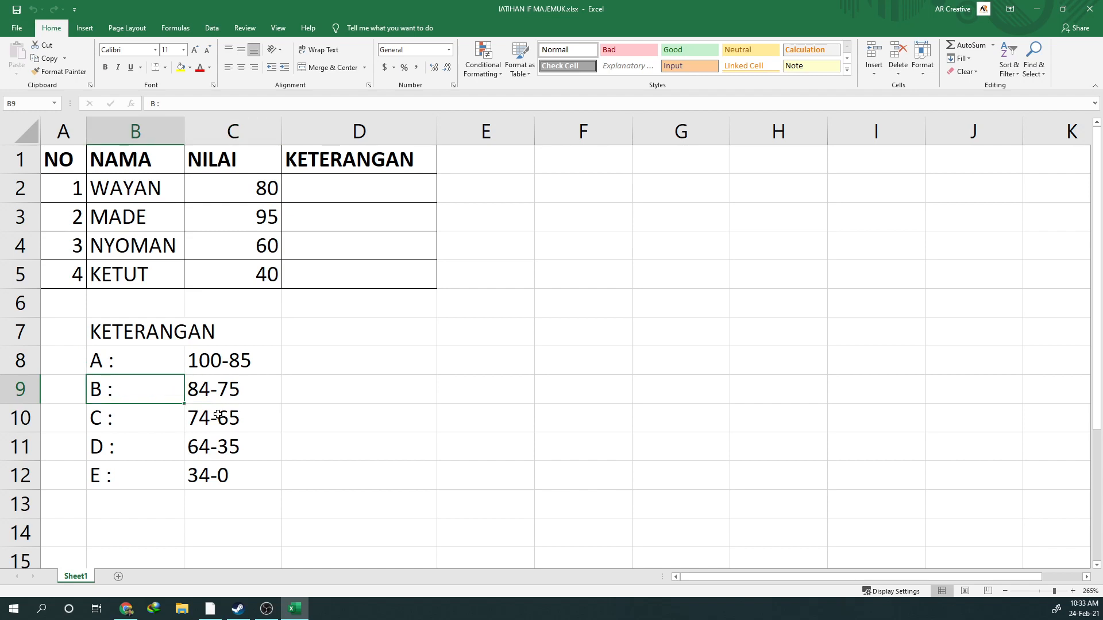
pyautogui.click(219, 419)
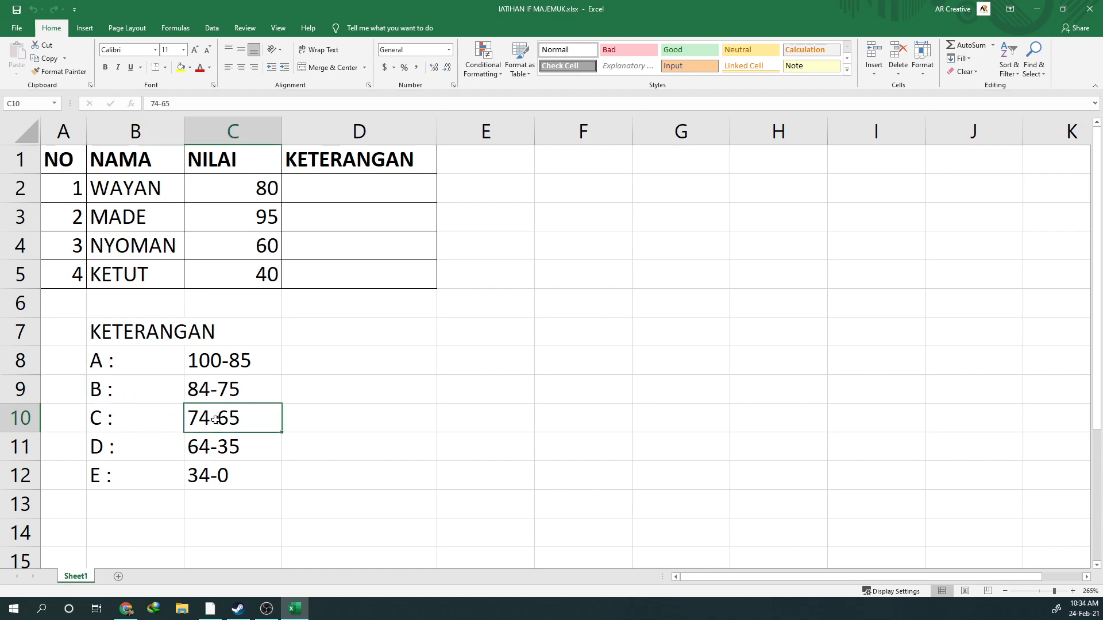
pyautogui.click(120, 415)
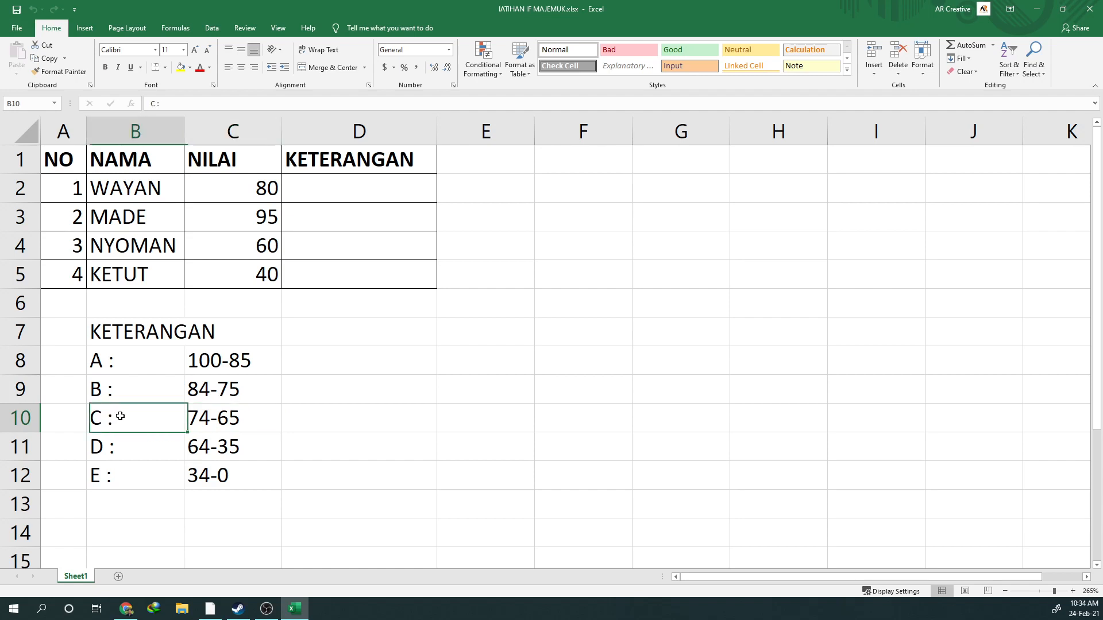
pyautogui.click(227, 444)
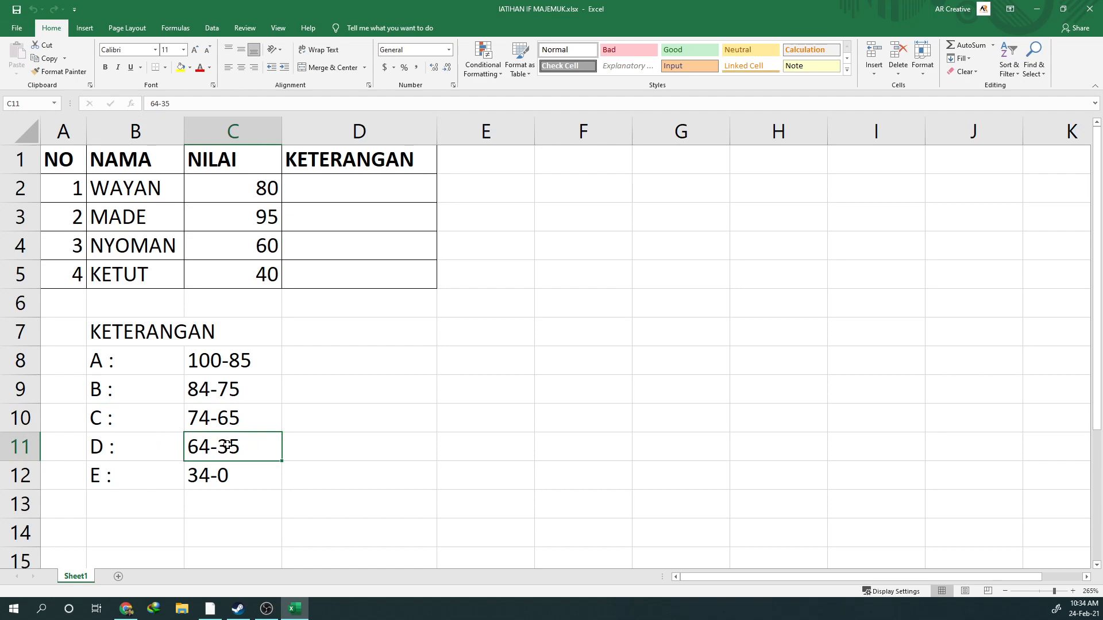
pyautogui.click(154, 444)
pyautogui.click(225, 471)
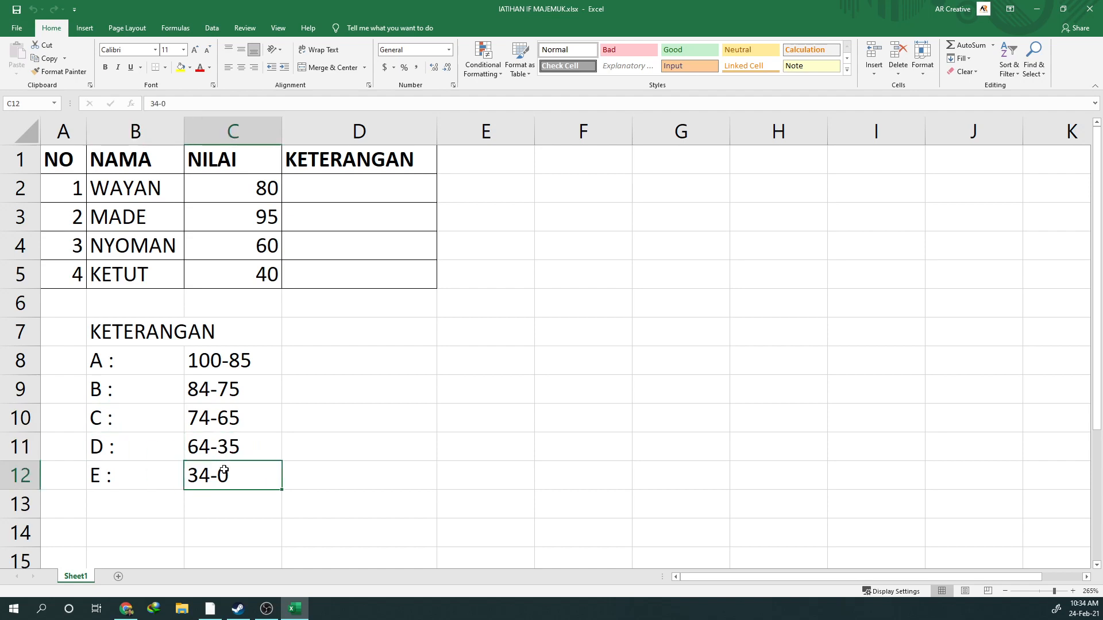
pyautogui.click(120, 475)
pyautogui.click(213, 472)
pyautogui.moveTo(107, 356); pyautogui.dragTo(202, 479)
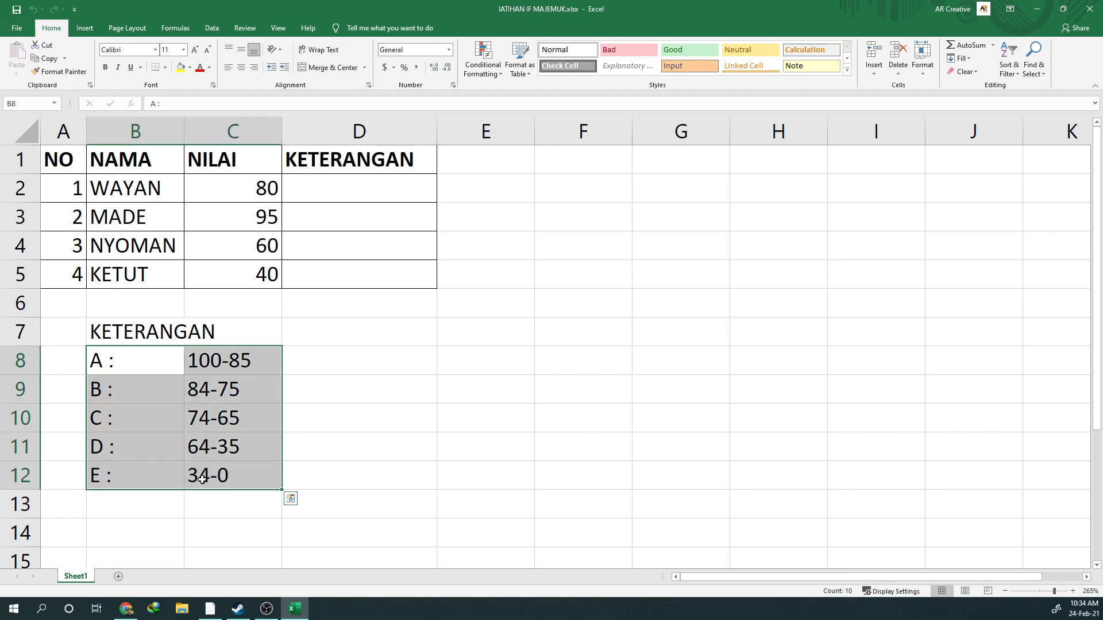
pyautogui.click(148, 424)
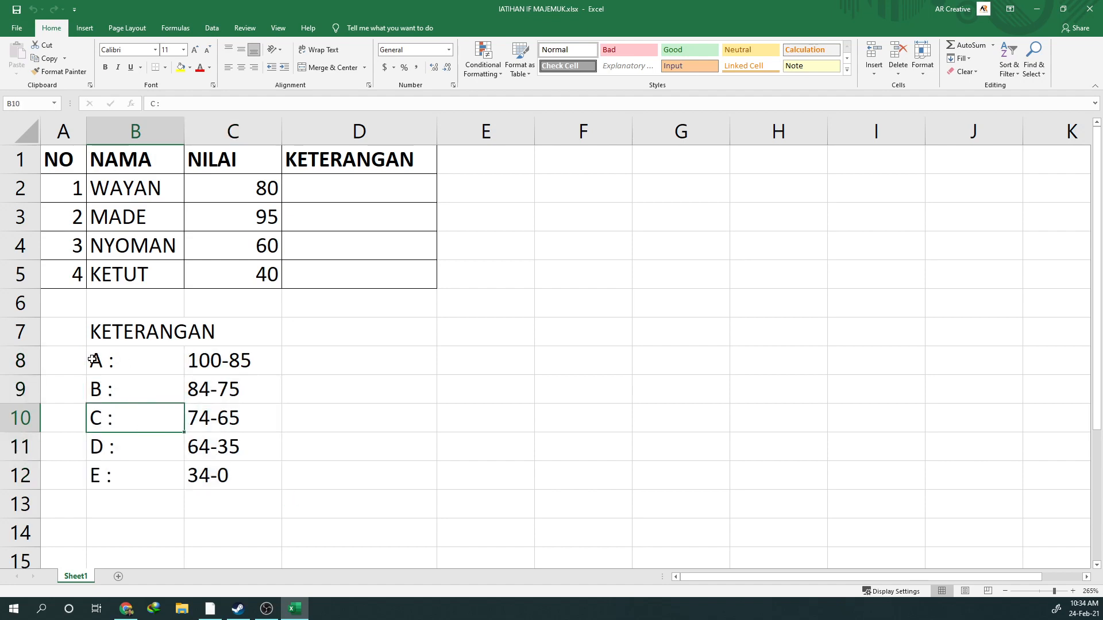
pyautogui.moveTo(95, 357); pyautogui.dragTo(255, 360)
pyautogui.moveTo(131, 388); pyautogui.dragTo(247, 389)
pyautogui.moveTo(131, 414); pyautogui.dragTo(230, 418)
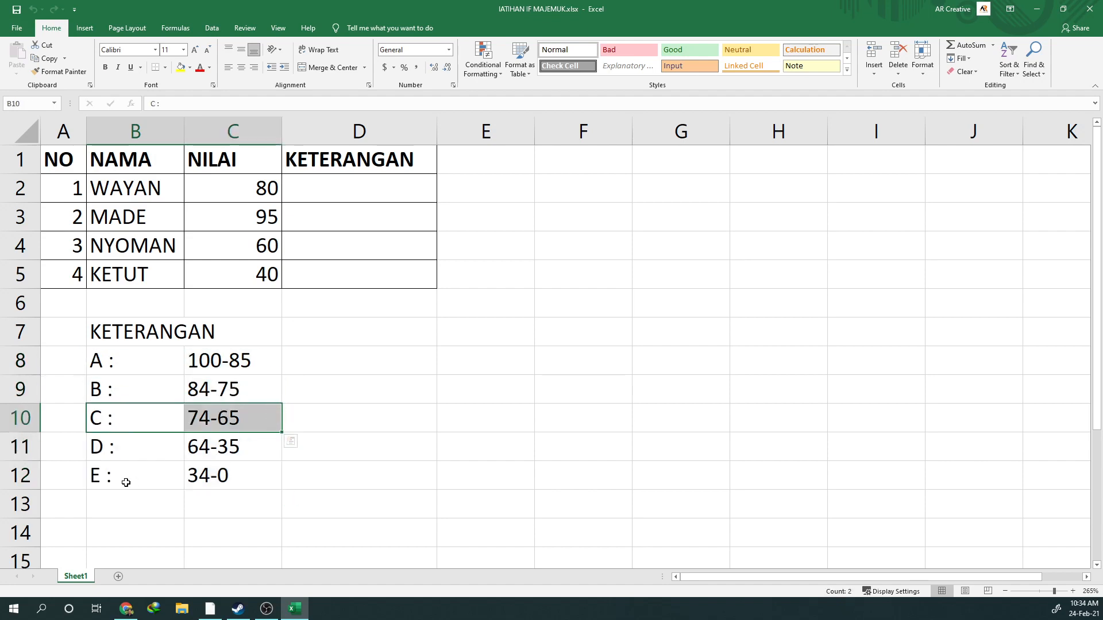
pyautogui.moveTo(144, 485); pyautogui.dragTo(242, 477)
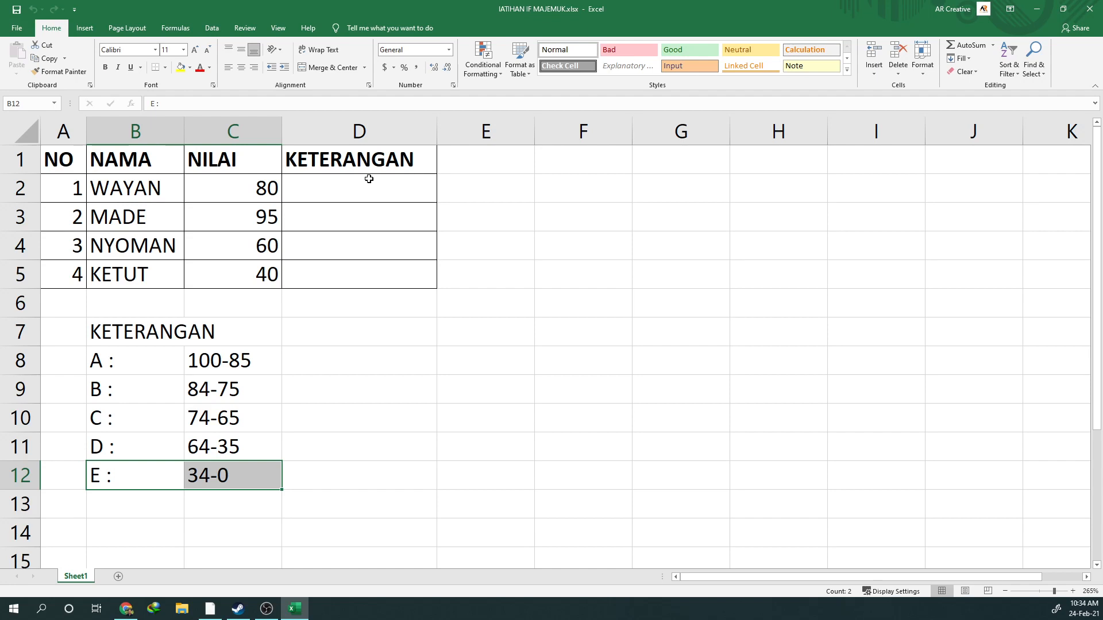
# Start an IF formula in D2 with the logical test C2>=85
pyautogui.click(368, 179)
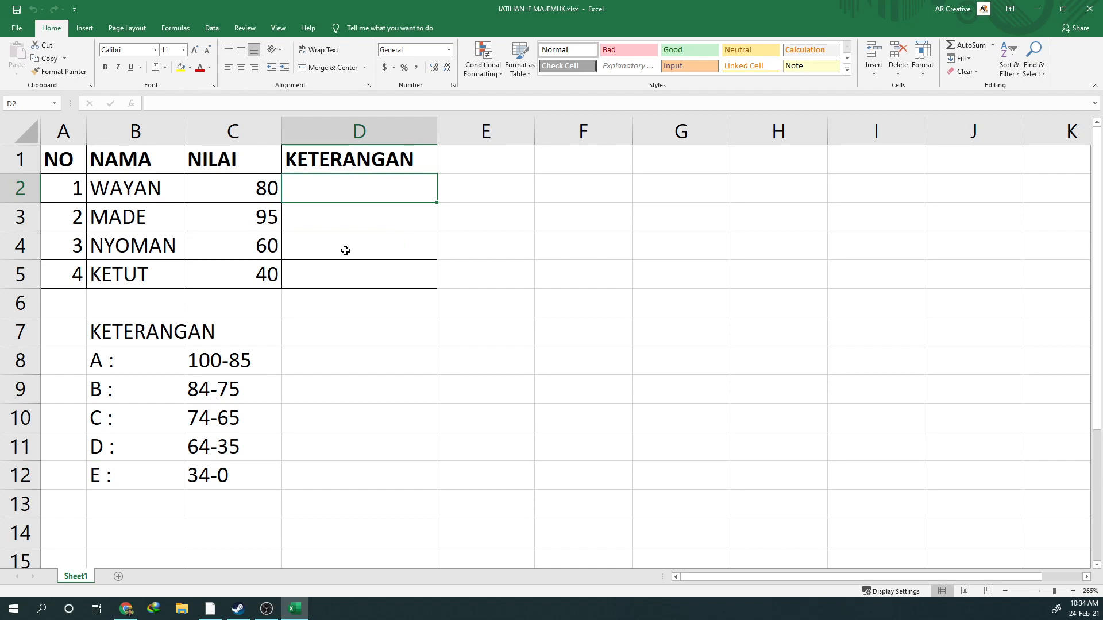
pyautogui.write('=')
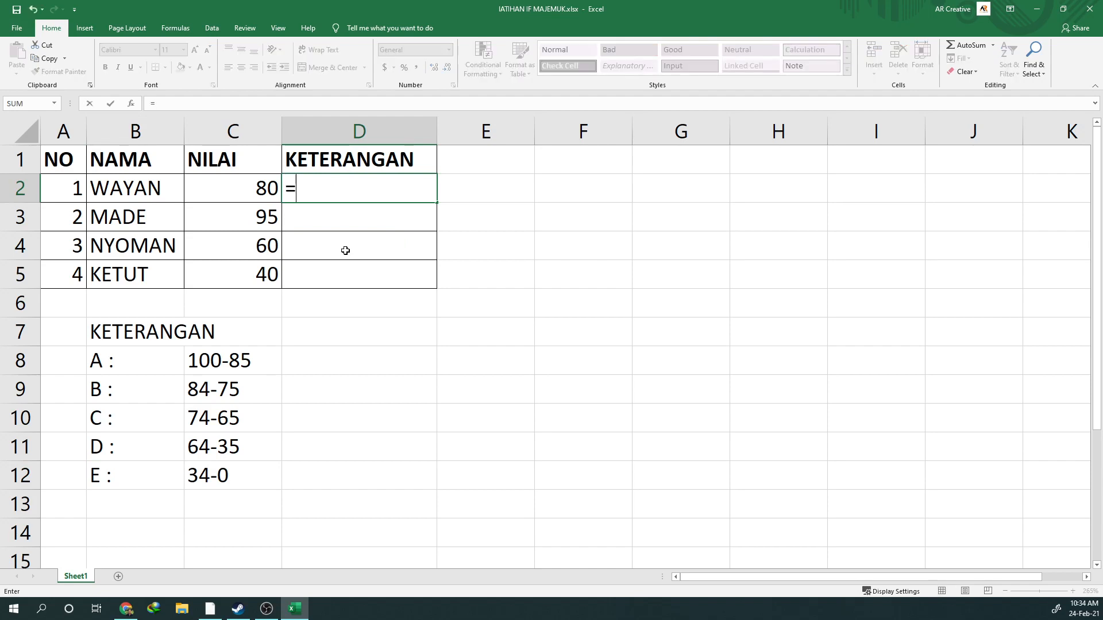
pyautogui.write('IF')
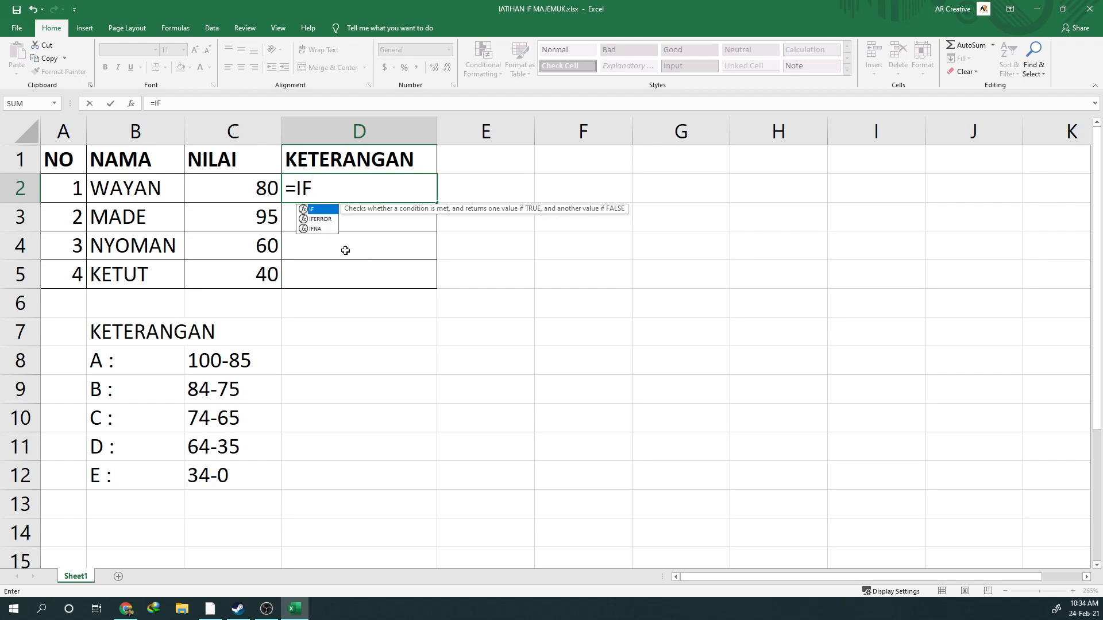
pyautogui.write('(')
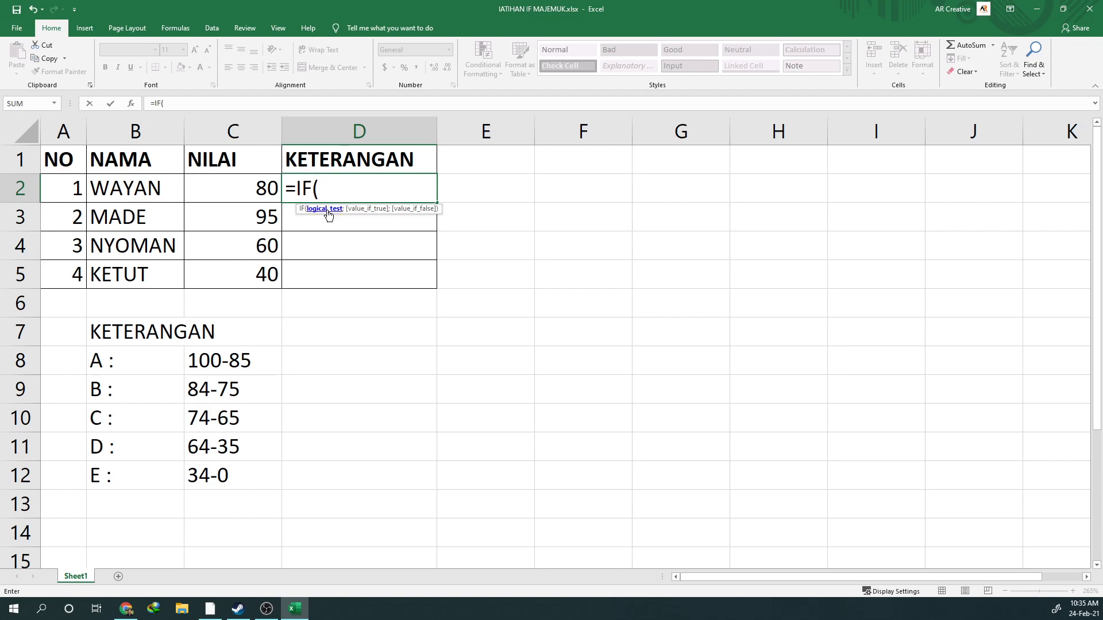
pyautogui.click(235, 189)
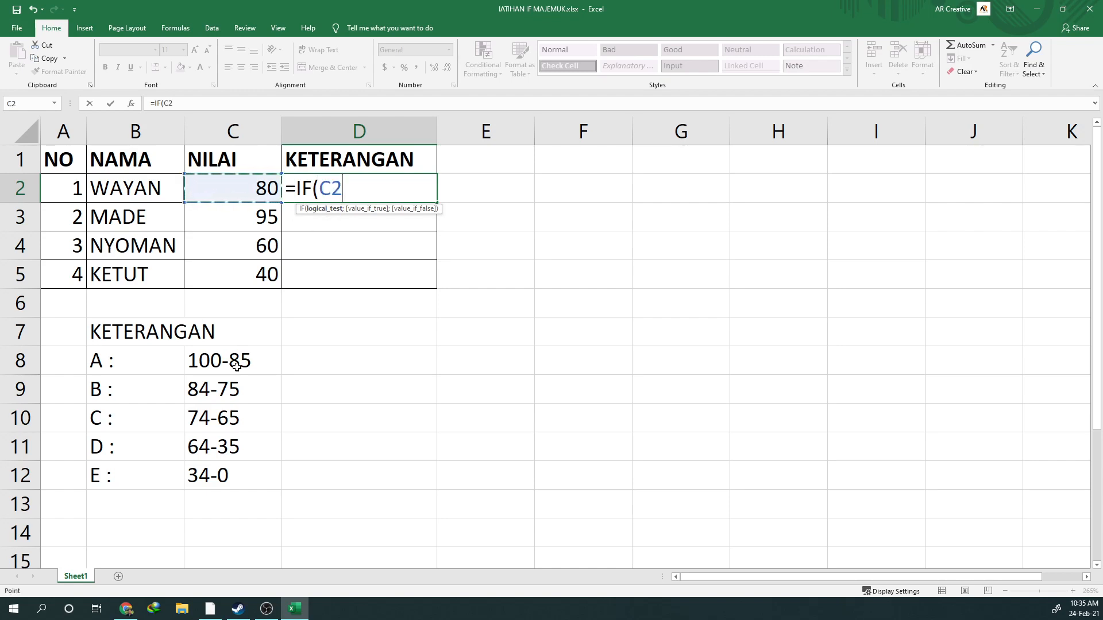
pyautogui.write('>=85')
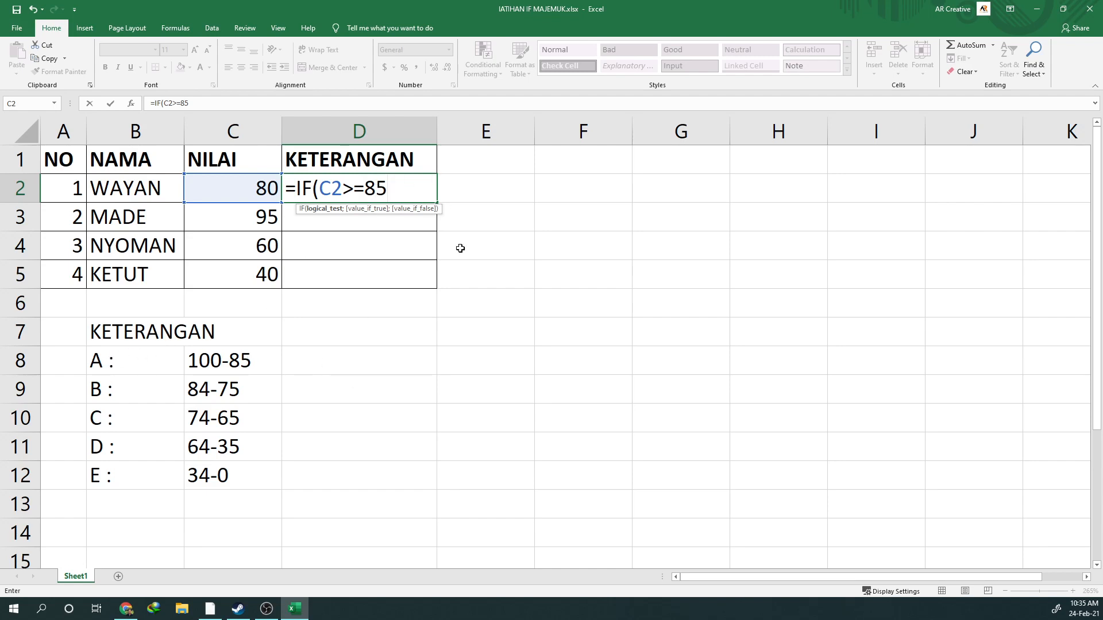
# Add "A" as the value if true in the D2 formula, followed by a semicolon separator
pyautogui.write(';"A"')
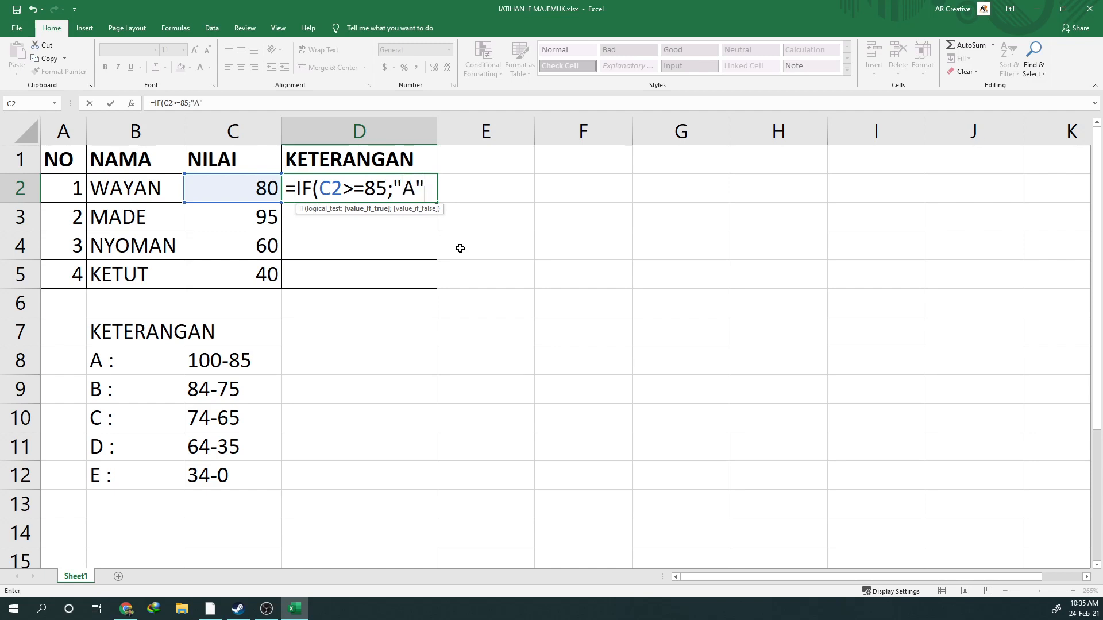
pyautogui.moveTo(393, 189); pyautogui.dragTo(414, 192)
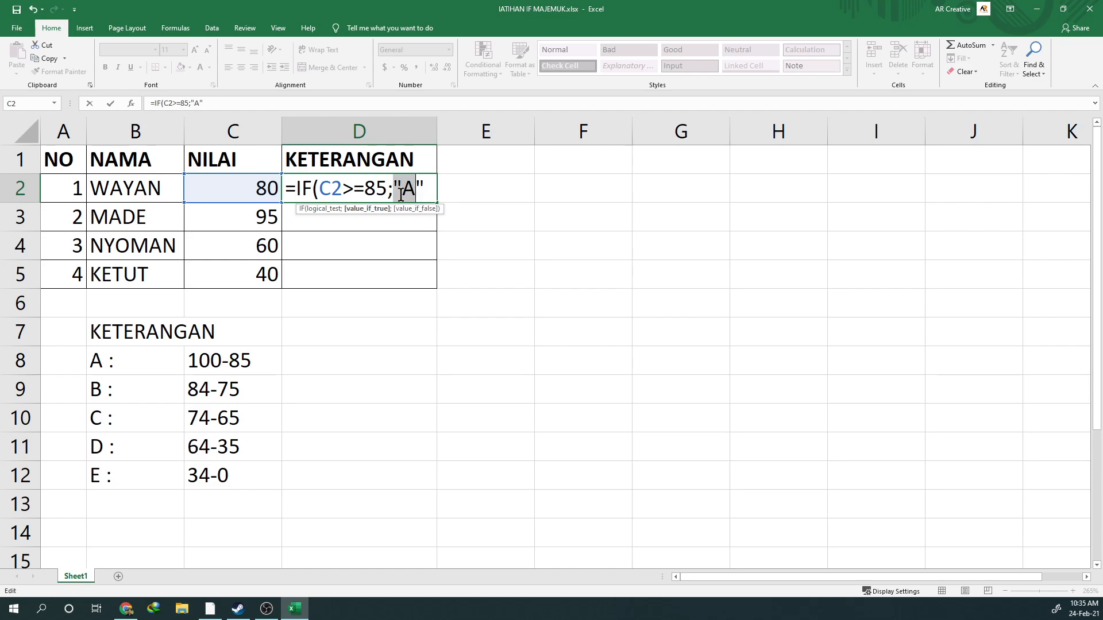
pyautogui.moveTo(318, 190); pyautogui.dragTo(417, 189)
pyautogui.click(427, 189)
pyautogui.write(';')
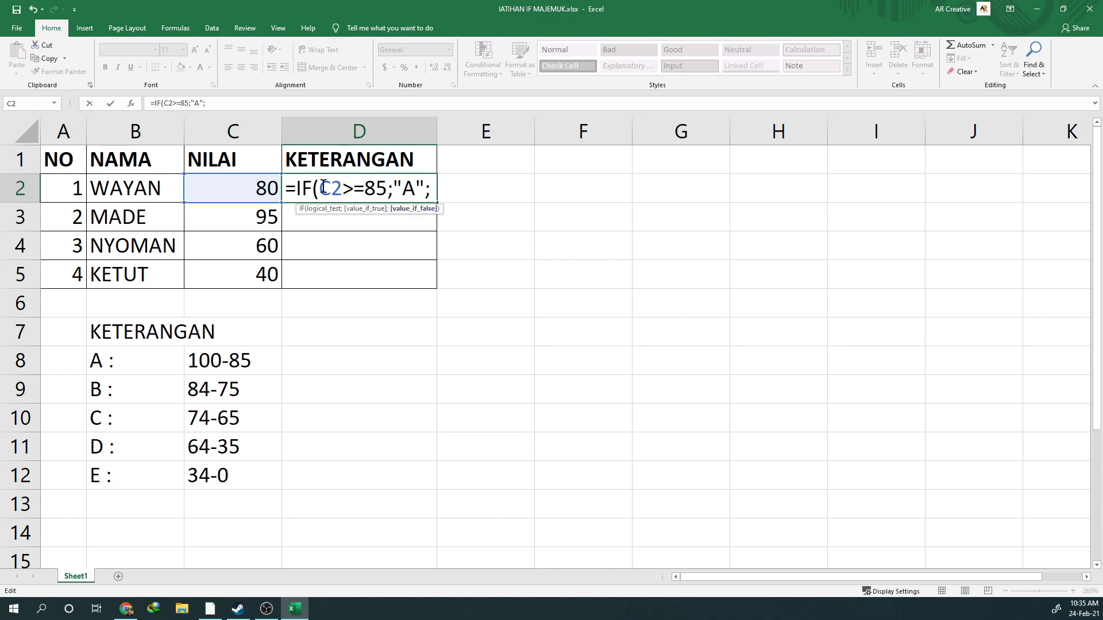
# Nest a second IF in the D2 formula's false argument: IF(C2>=75;"B"; for the B grade
pyautogui.moveTo(295, 187); pyautogui.dragTo(429, 188)
pyautogui.click(429, 188)
pyautogui.write('IF')
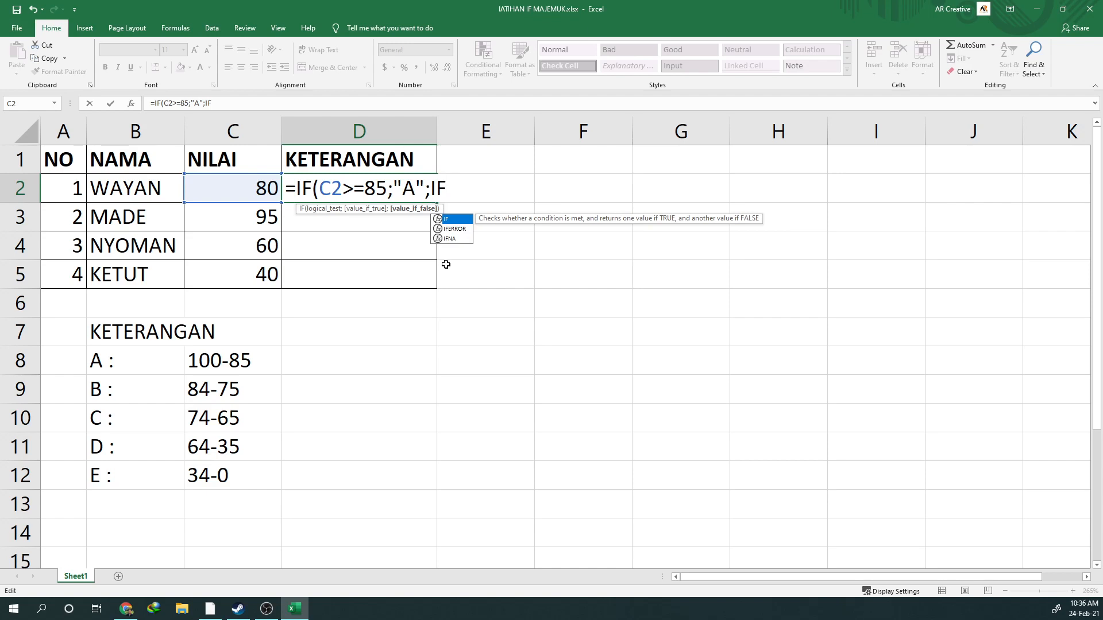
pyautogui.write('(')
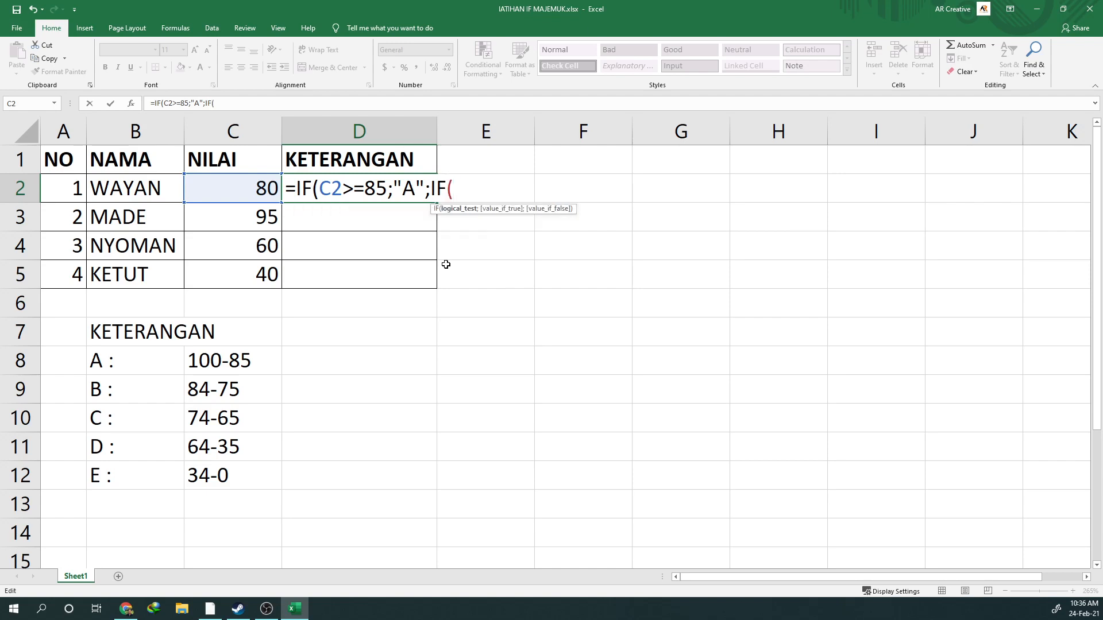
pyautogui.click(226, 190)
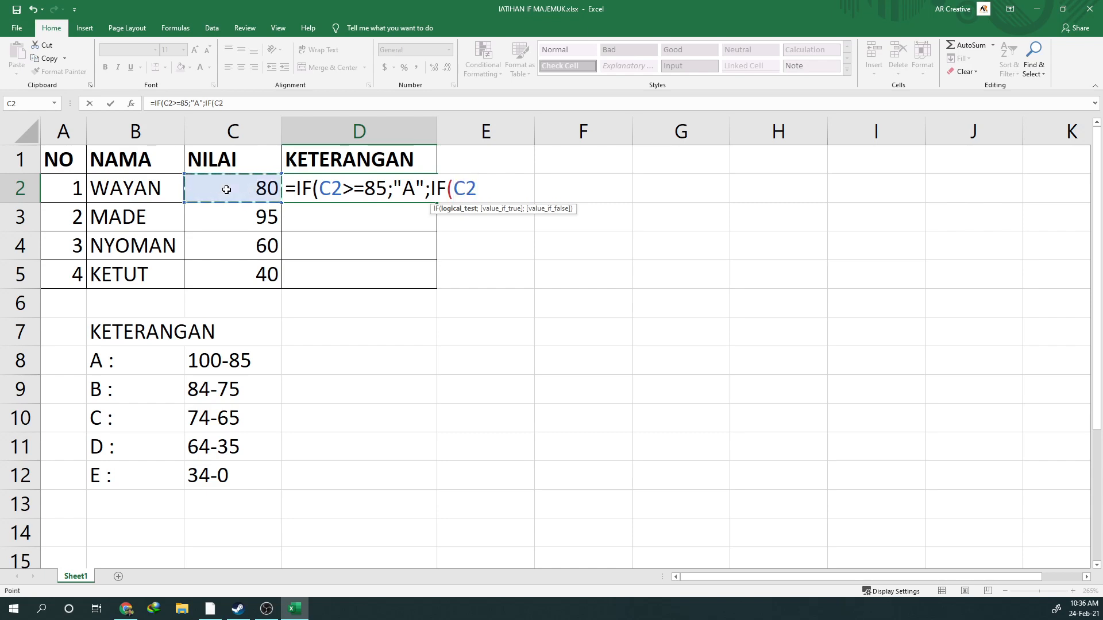
pyautogui.write('>=')
pyautogui.write('75')
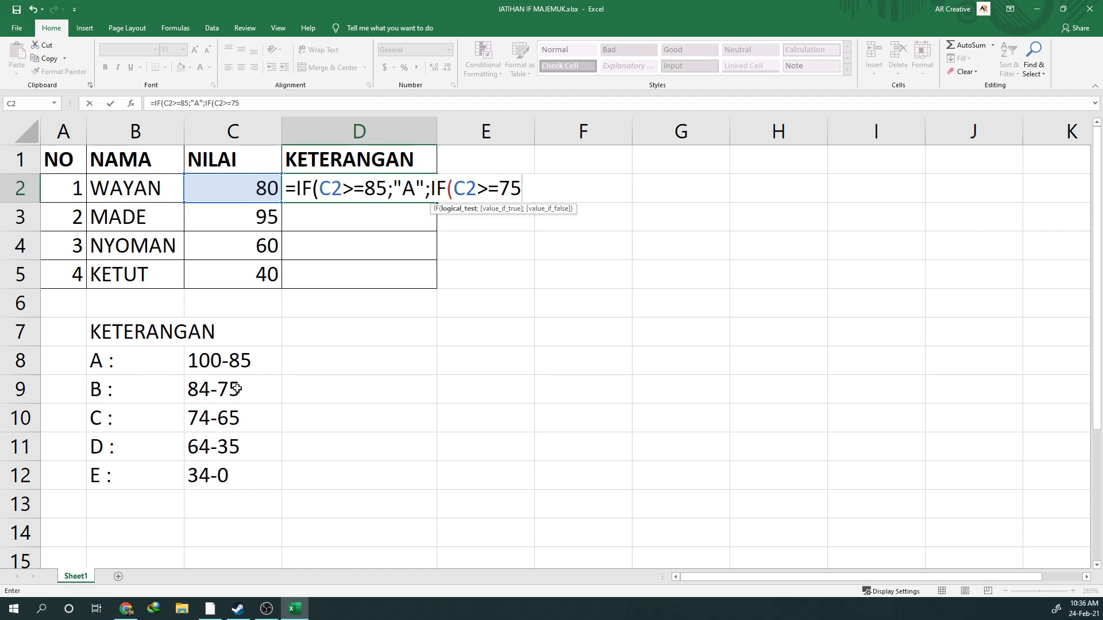
pyautogui.write(';')
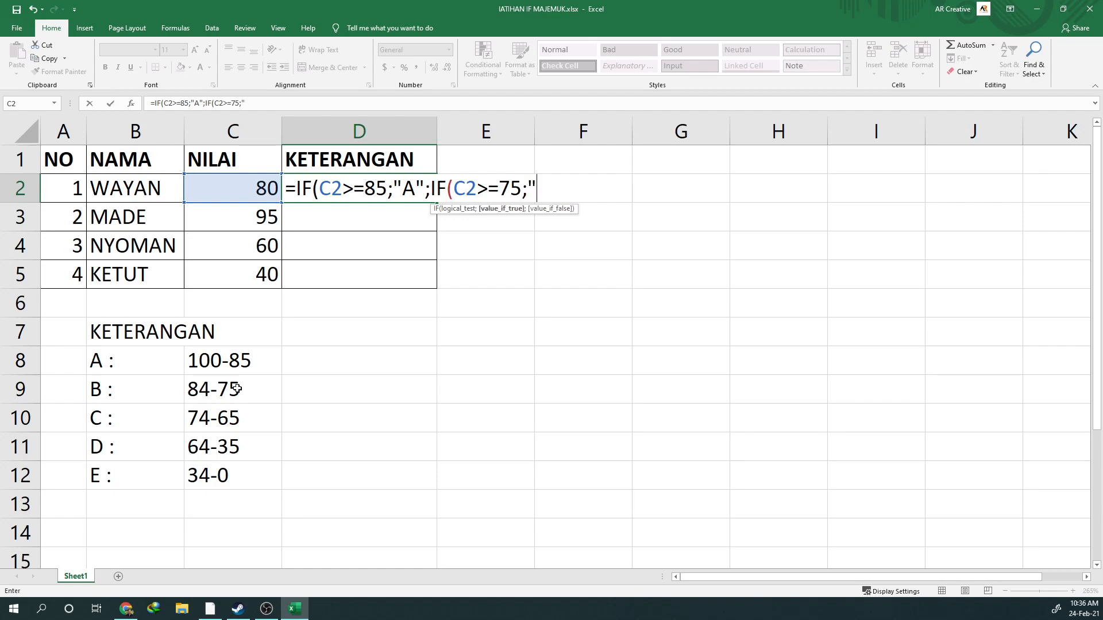
pyautogui.write('"B";')
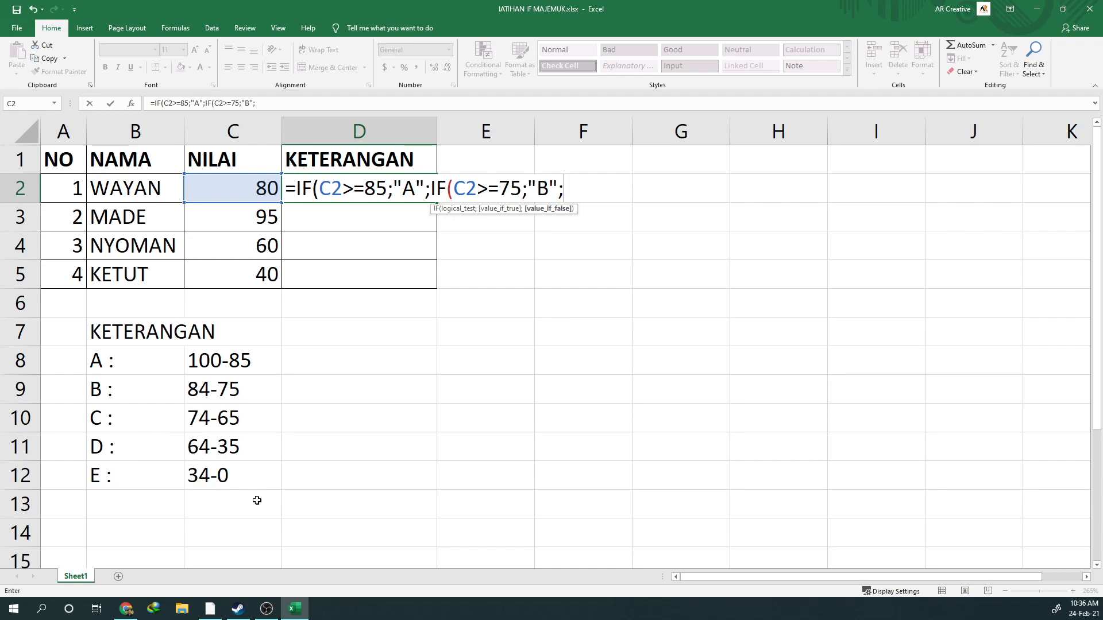
# Nest a third IF in the D2 formula: IF(C2>=65;"C"; for the C grade
pyautogui.write('IF')
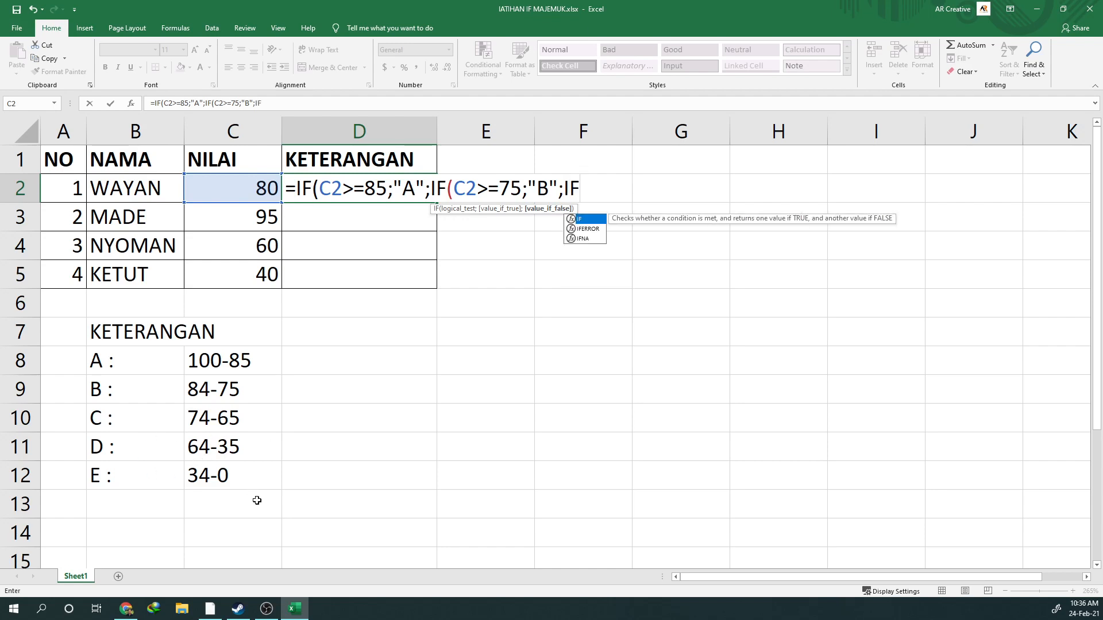
pyautogui.write('(')
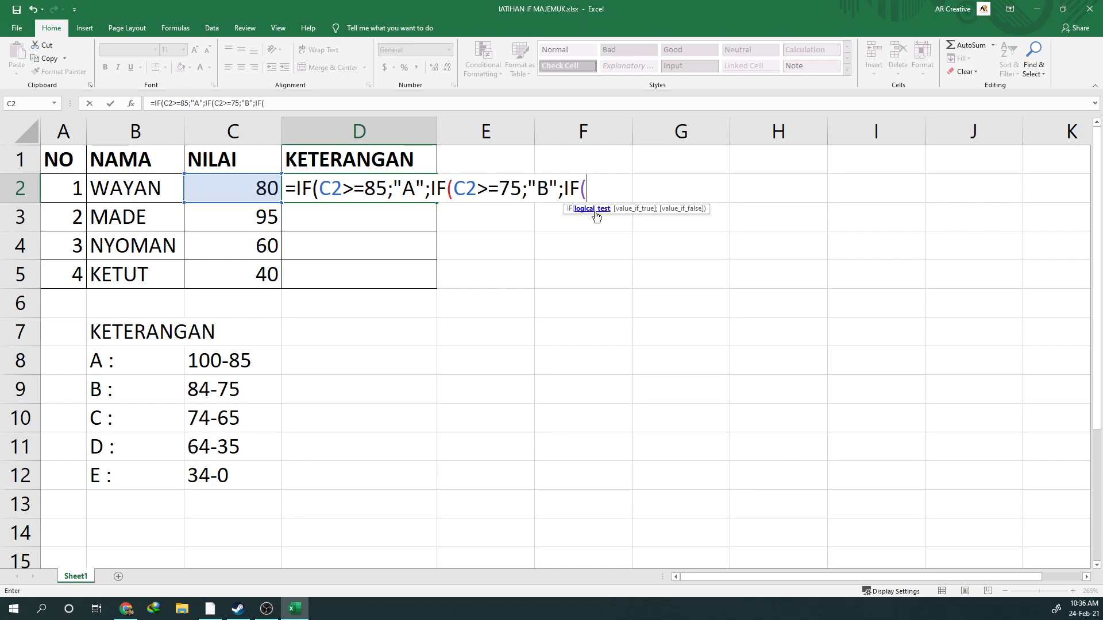
pyautogui.write('C2')
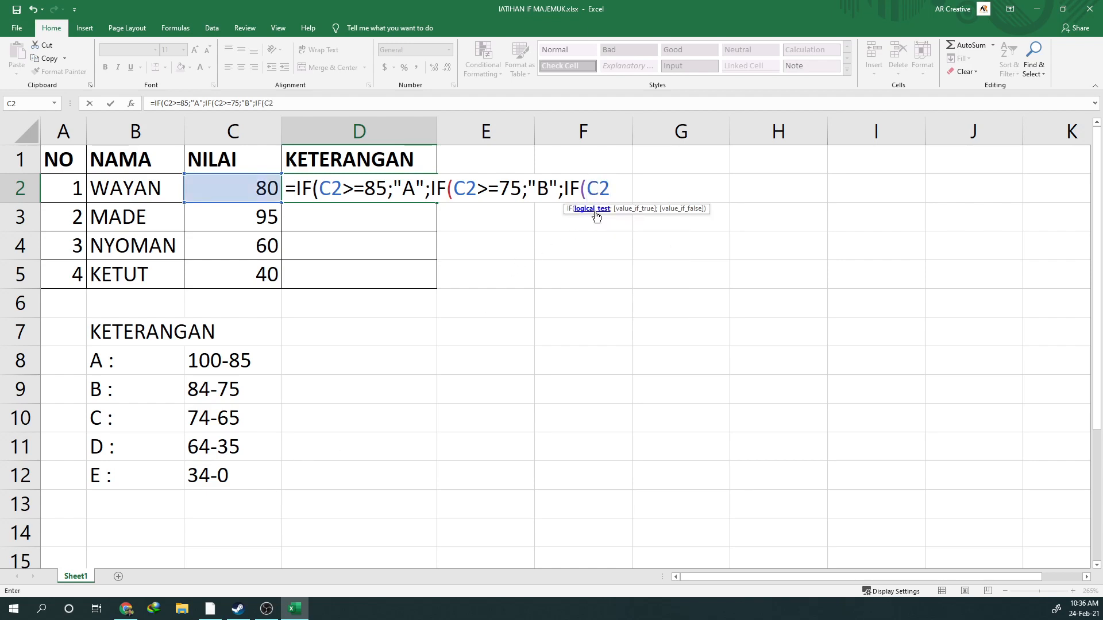
pyautogui.write('>=65;"')
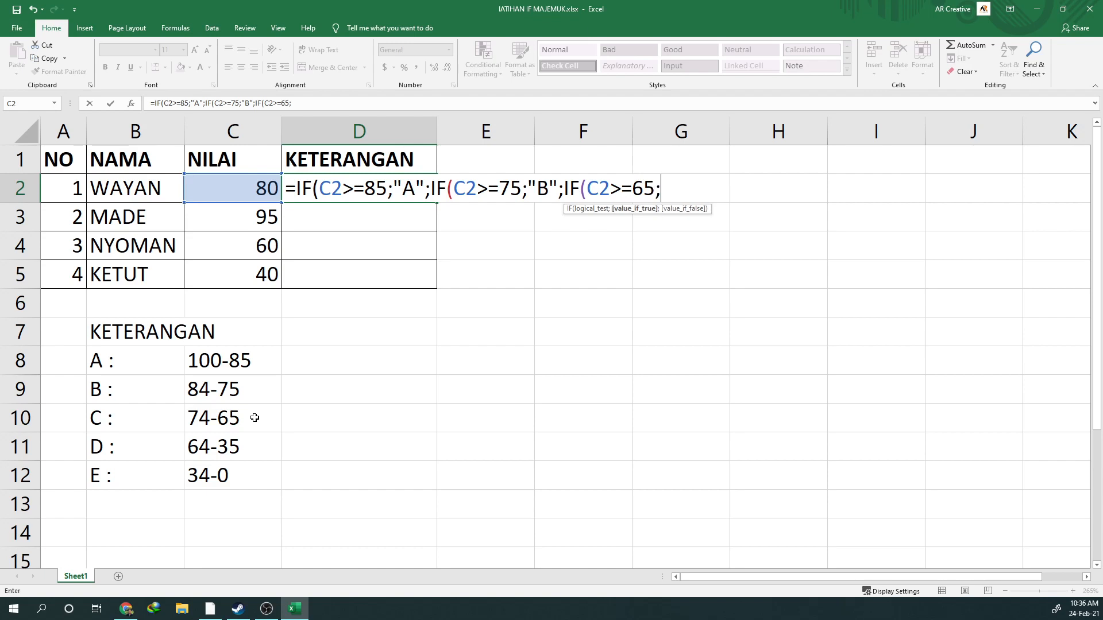
pyautogui.write('C"')
# Nest a fourth IF in the D2 formula: IF(C2>=35;"D"; for the D grade
pyautogui.write(';IF')
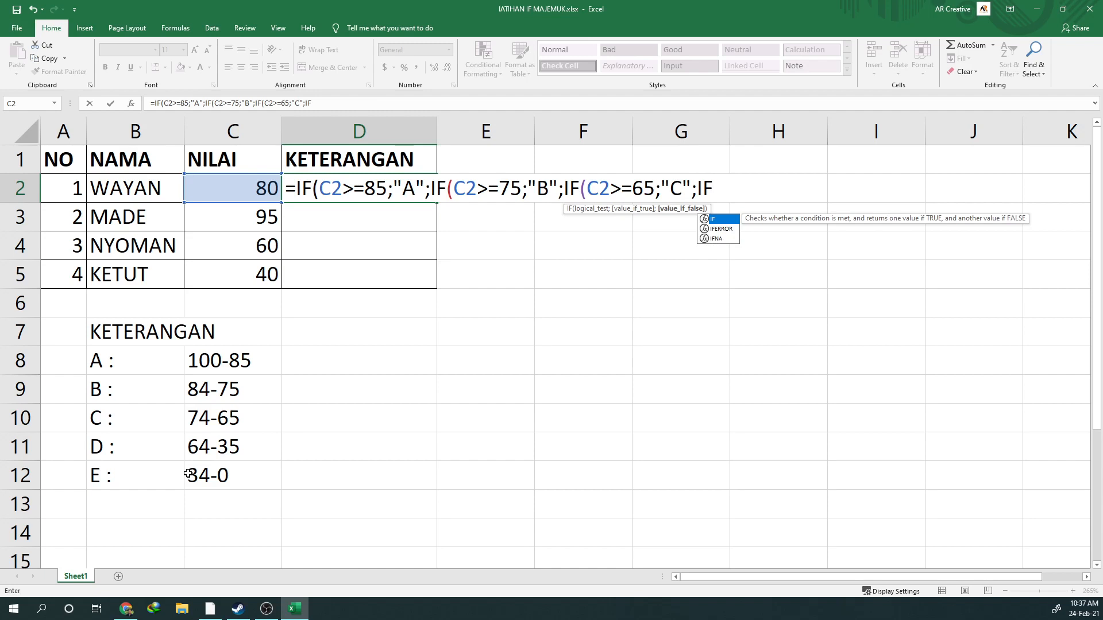
pyautogui.write('(')
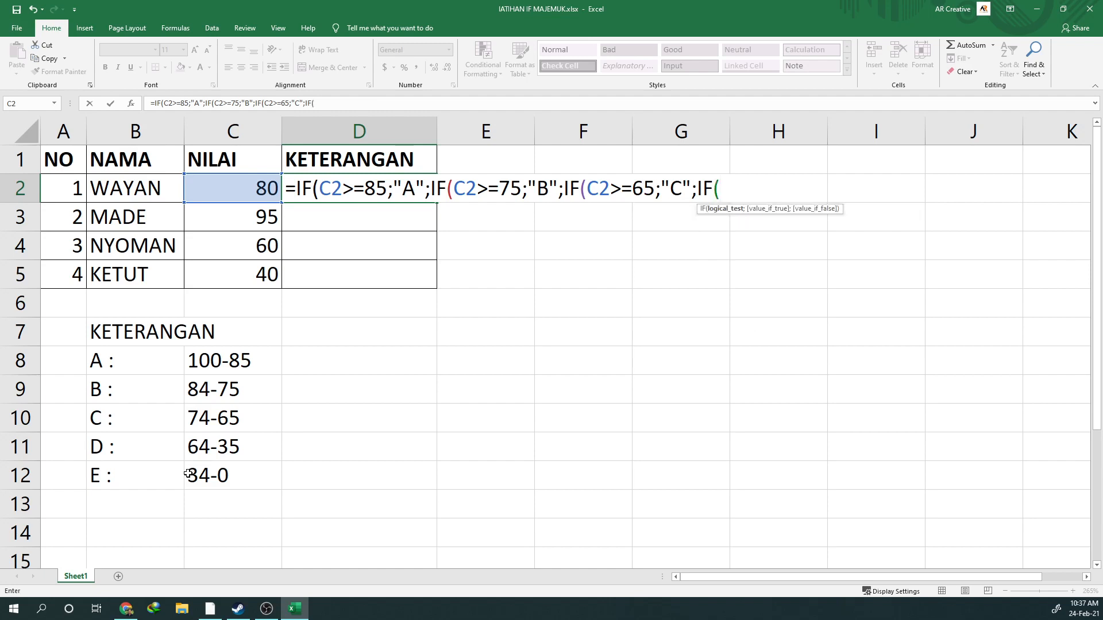
pyautogui.write('C2>')
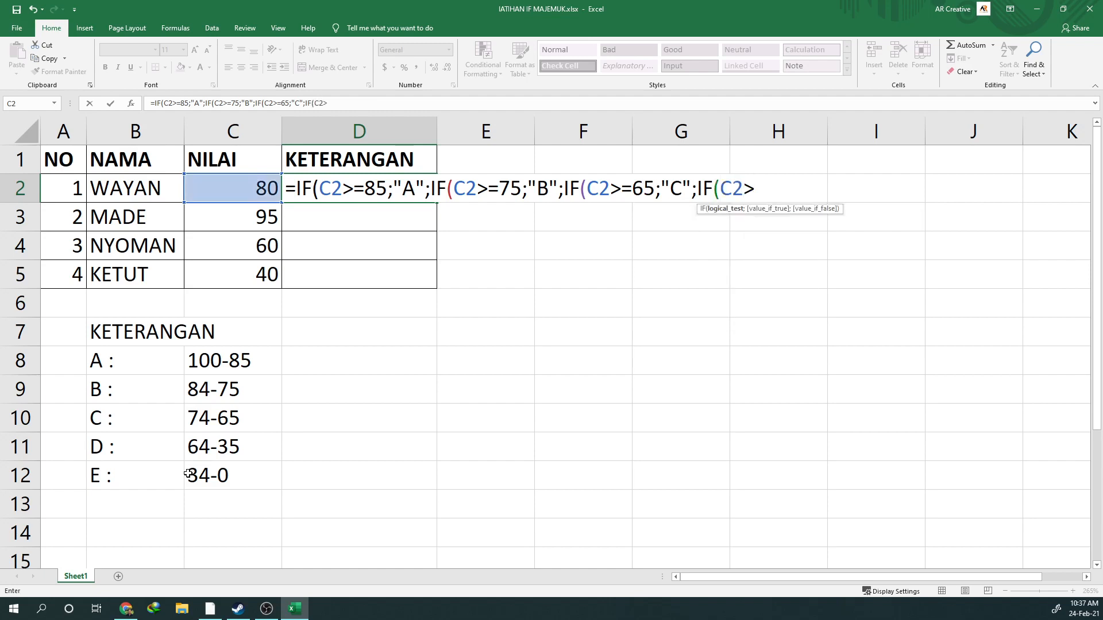
pyautogui.write('=35;"')
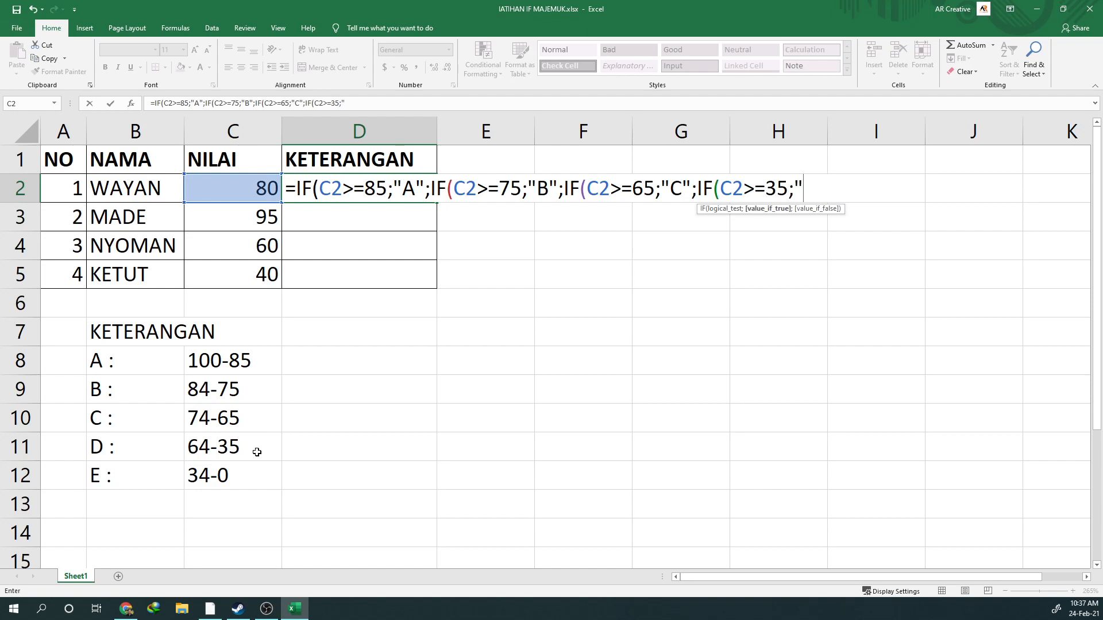
pyautogui.write('D')
# Finish the D2 formula with "E" as the final value if false, close all four parentheses, and enter it
pyautogui.write(';"')
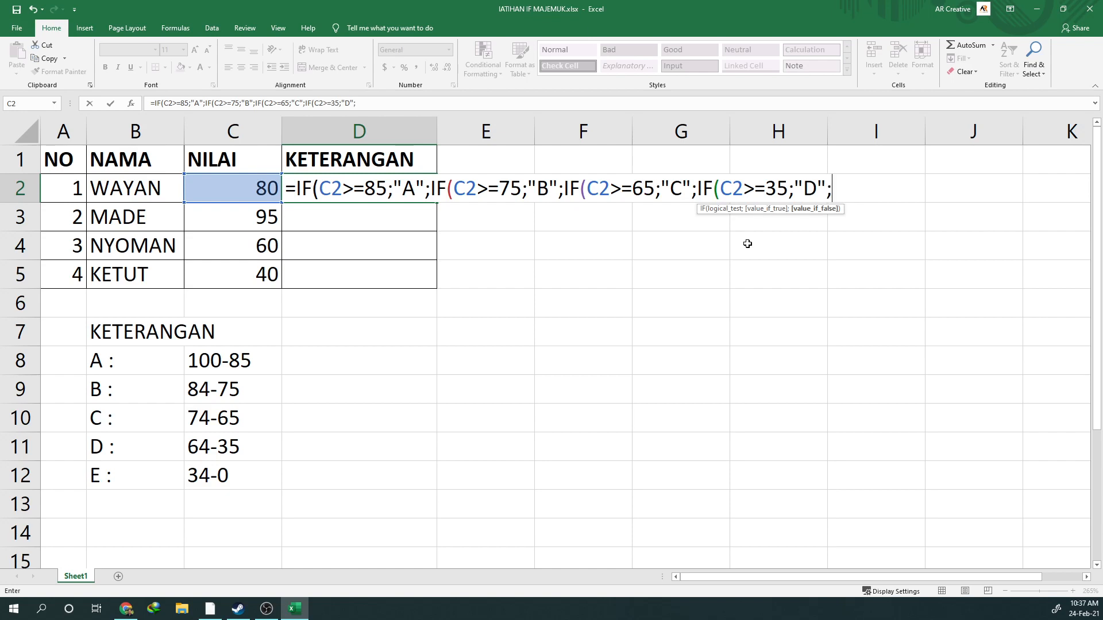
pyautogui.write('E"')
pyautogui.write('))))')
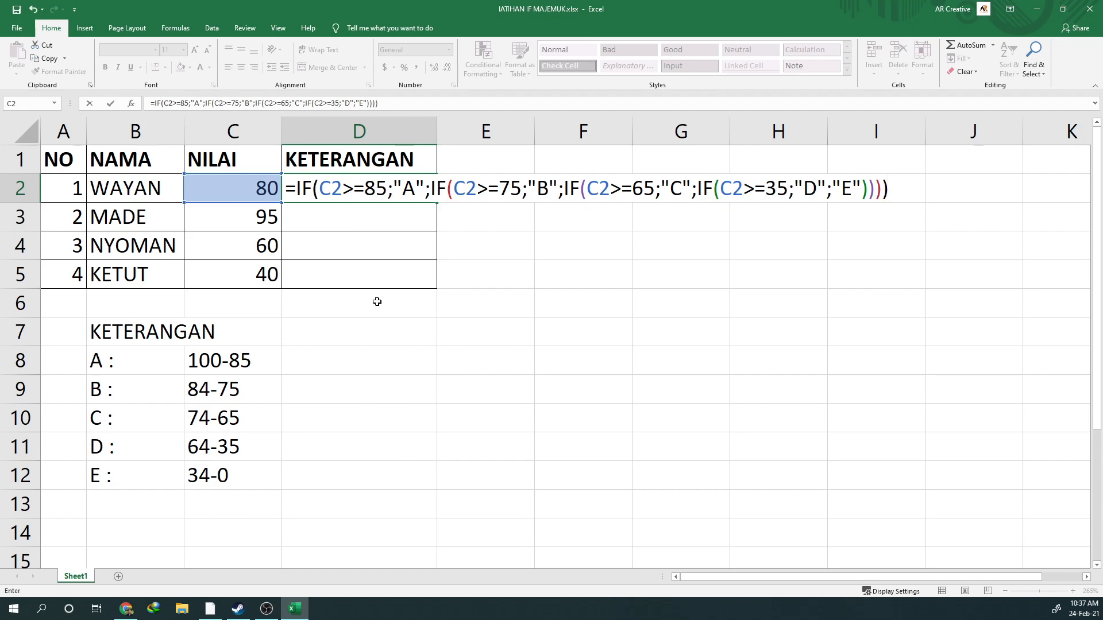
pyautogui.press('Return')
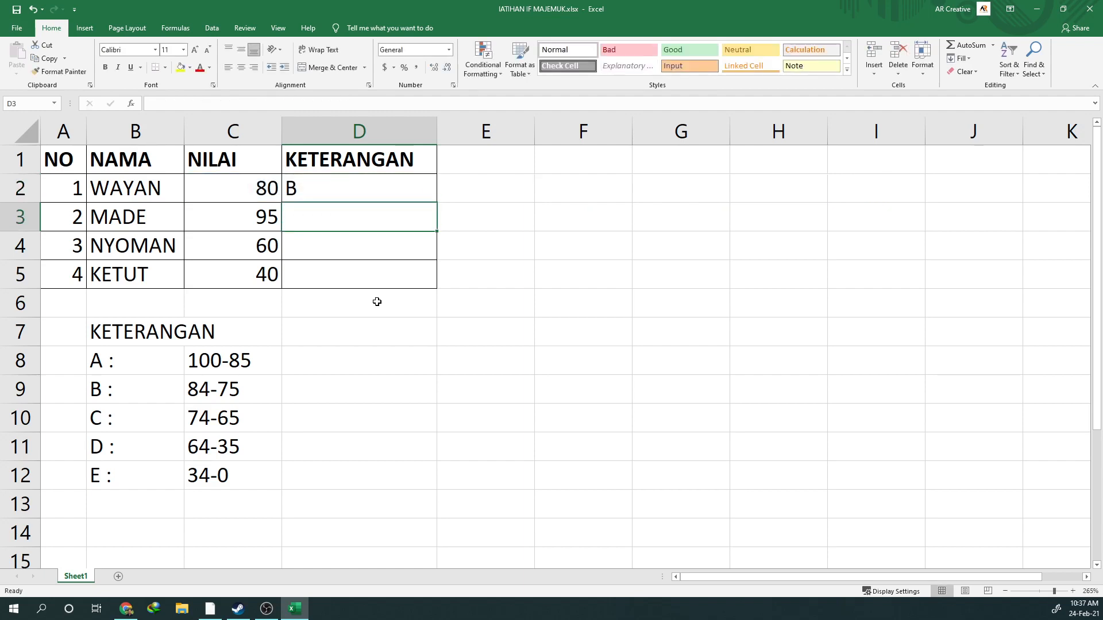
# Review the complete nested IF formula in D2 against the grade ranges listed in B7:C12
pyautogui.click(317, 197)
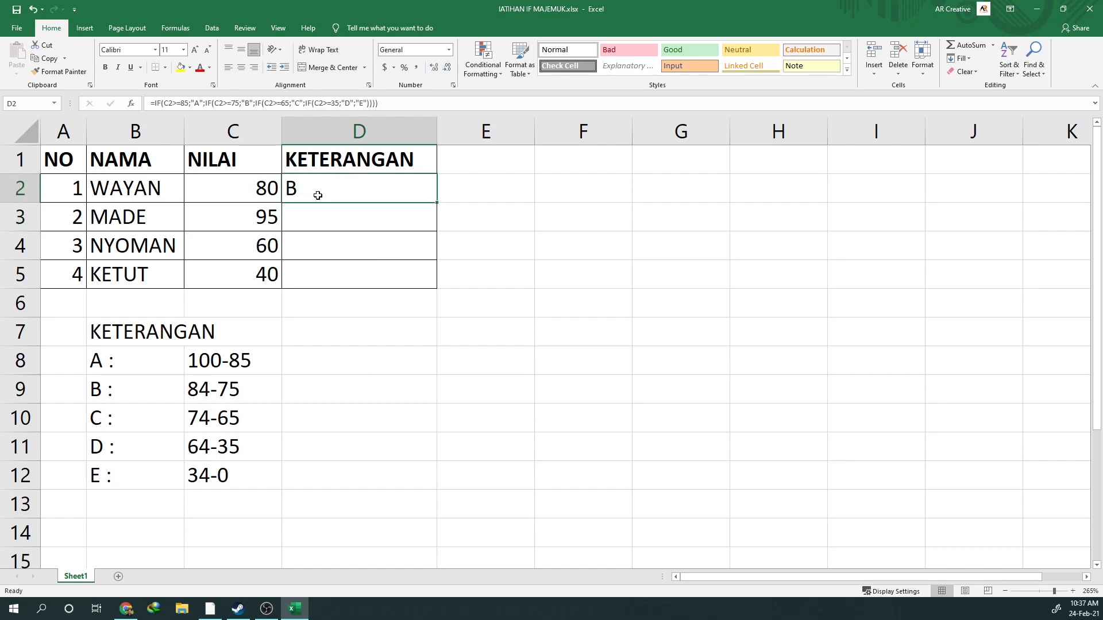
pyautogui.click(154, 99)
pyautogui.click(368, 103)
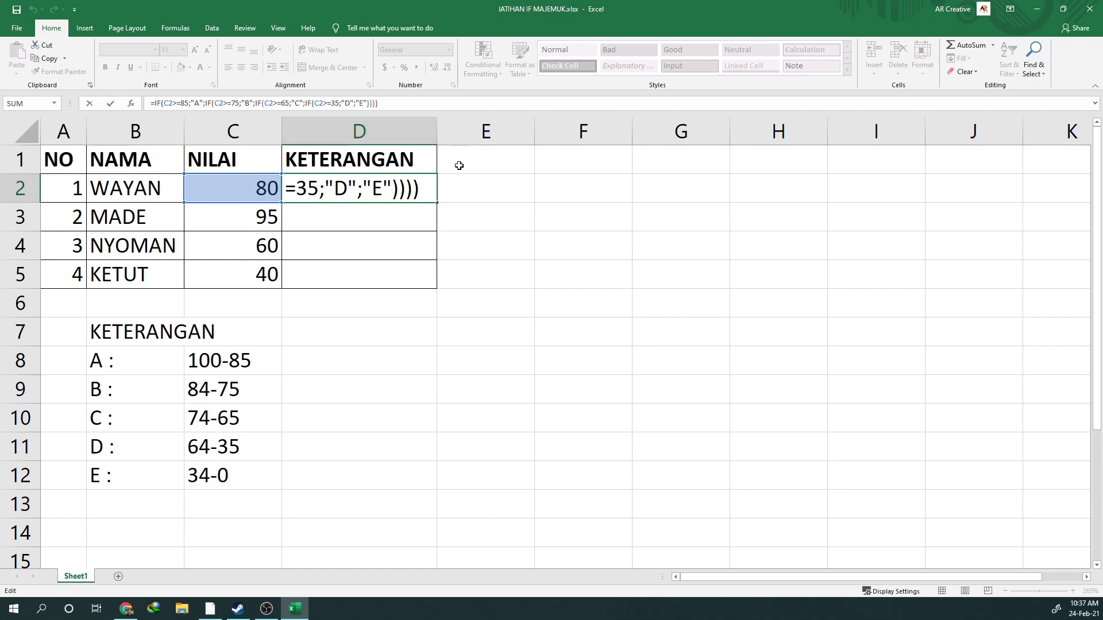
pyautogui.press('Return')
pyautogui.click(374, 190)
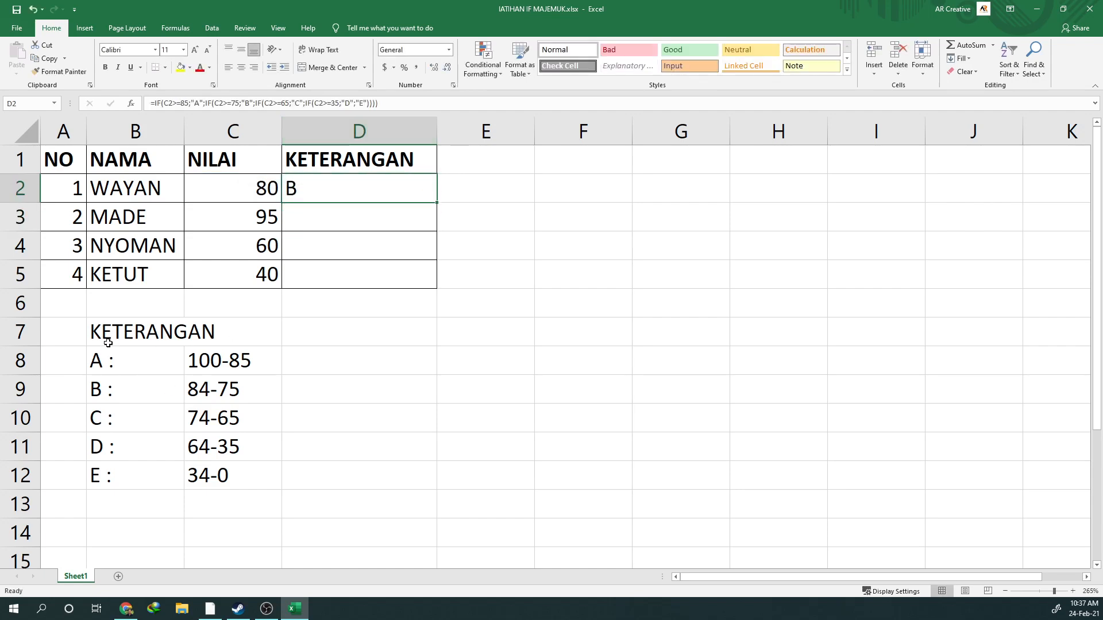
pyautogui.moveTo(108, 343); pyautogui.dragTo(239, 490)
# Fill the D2 formula down through D5 to grade the remaining students
pyautogui.click(353, 184)
pyautogui.moveTo(436, 204); pyautogui.dragTo(432, 291)
pyautogui.click(384, 321)
# Check the filled KETERANGAN grades in D2:D5 against each NILAI score and the grade ranges
pyautogui.moveTo(307, 193); pyautogui.dragTo(328, 274)
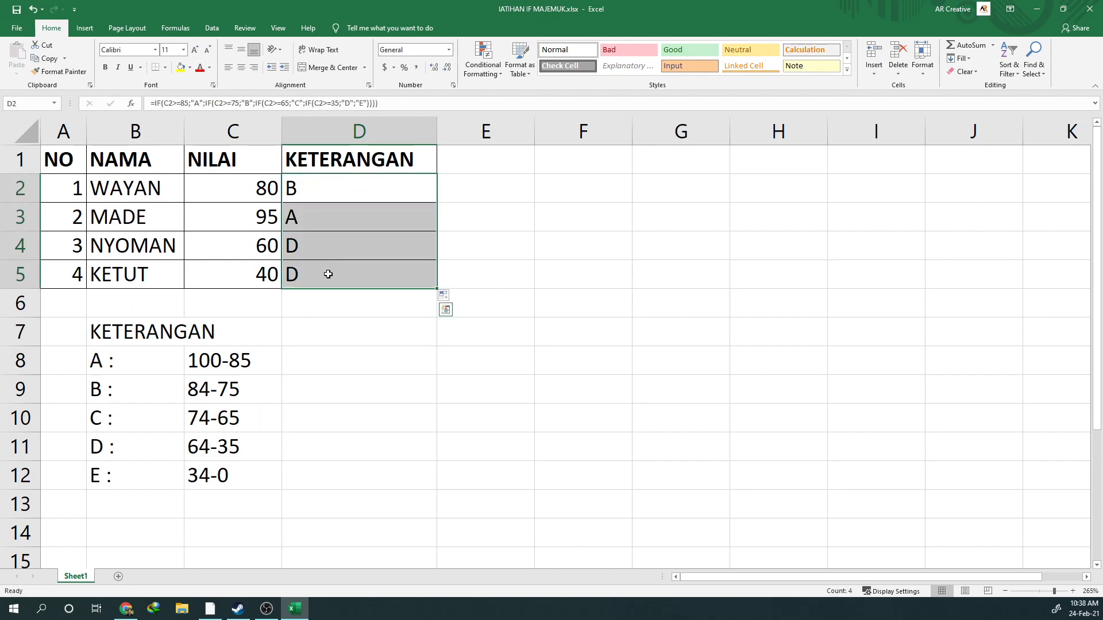
pyautogui.click(386, 368)
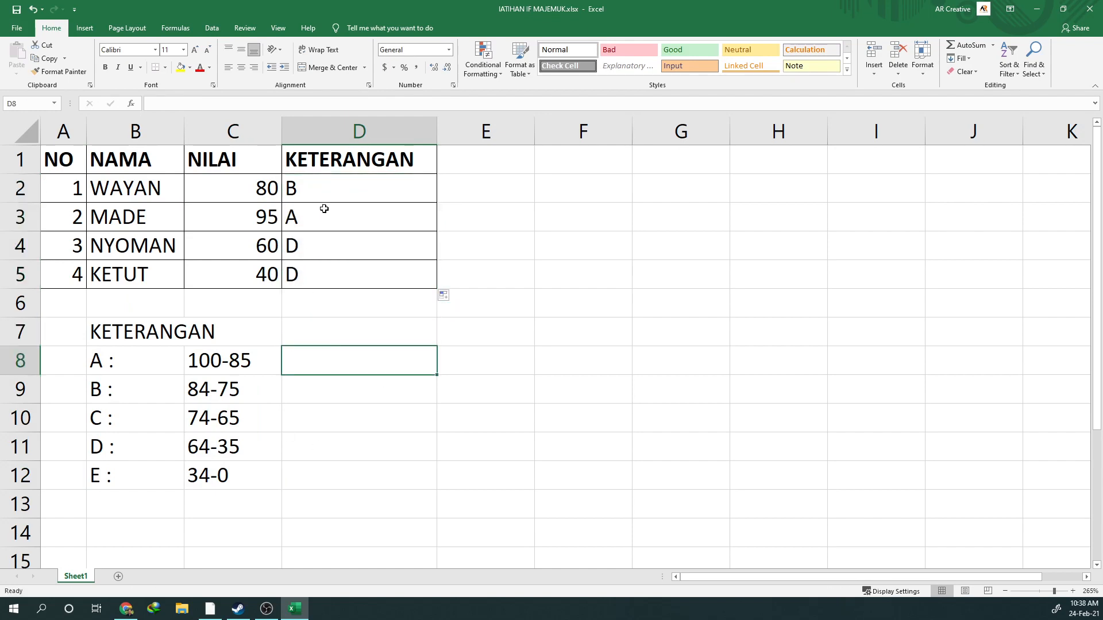
pyautogui.click(328, 194)
pyautogui.click(335, 253)
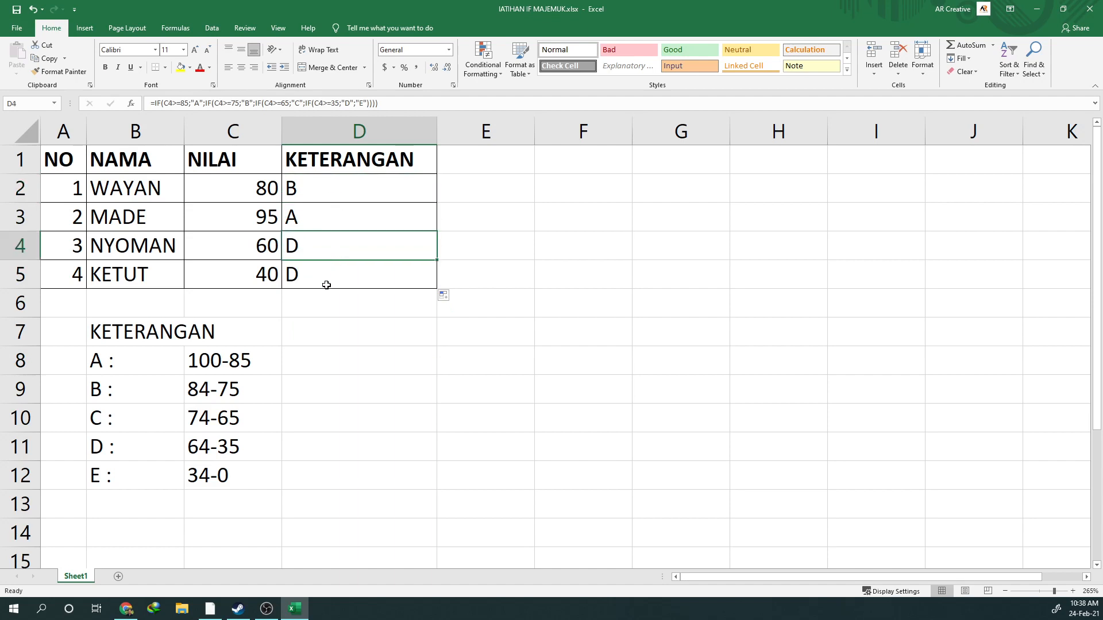
pyautogui.moveTo(333, 338); pyautogui.dragTo(330, 349)
pyautogui.click(320, 278)
pyautogui.click(308, 359)
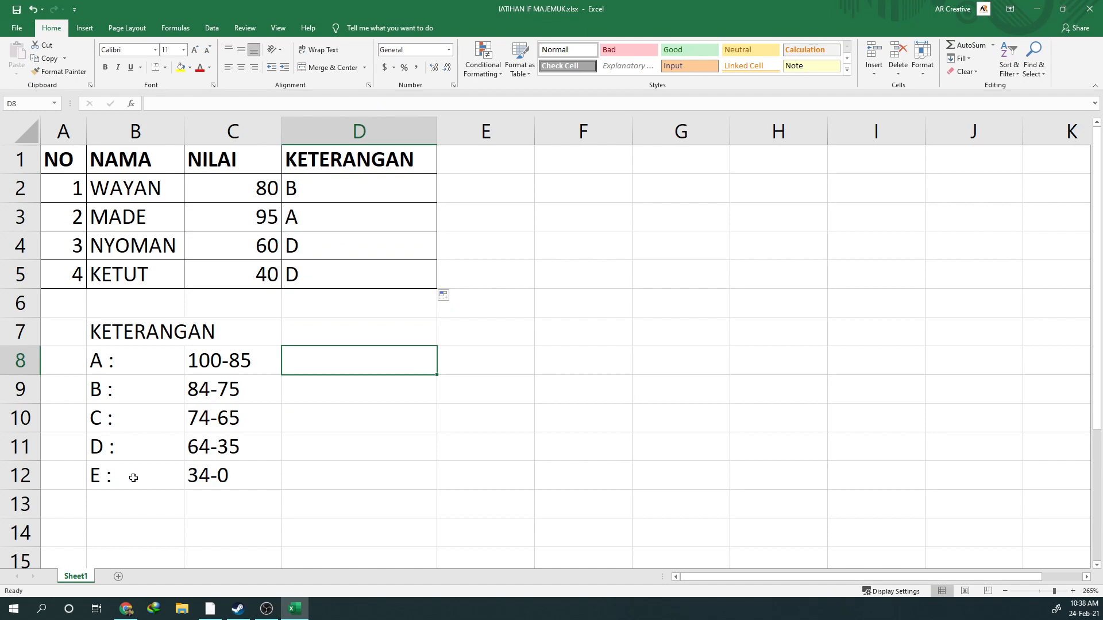
pyautogui.click(372, 327)
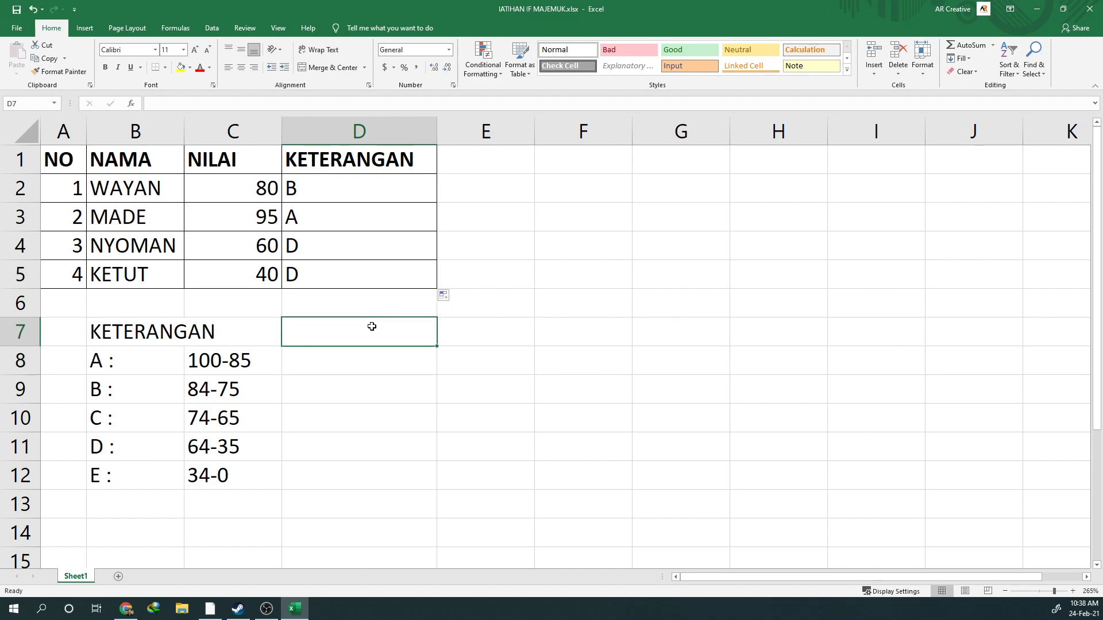
pyautogui.click(293, 193)
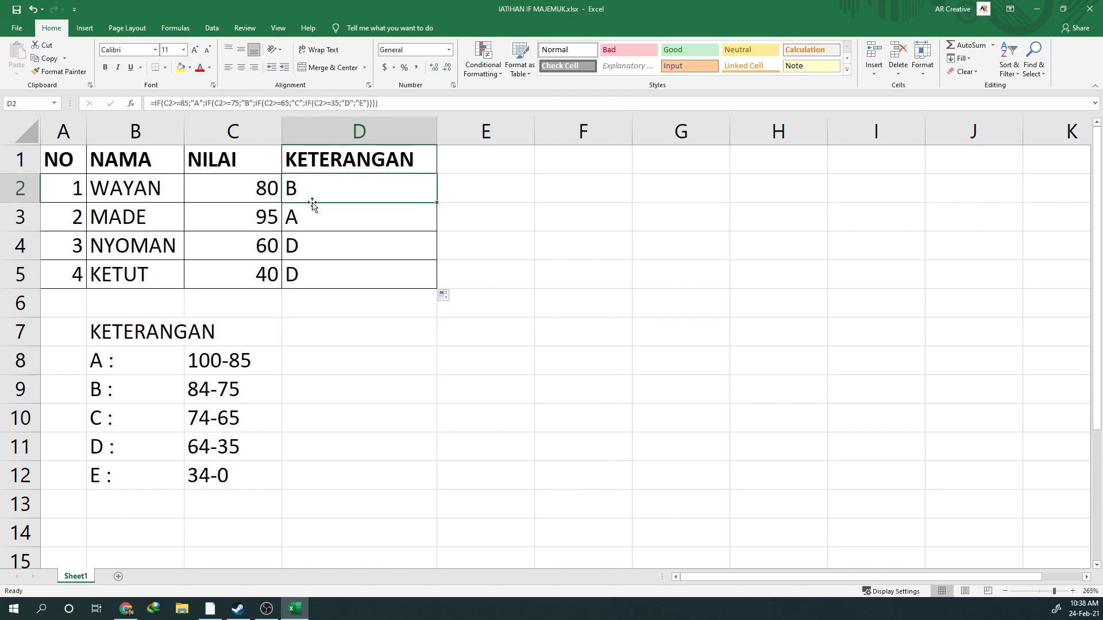
pyautogui.click(303, 215)
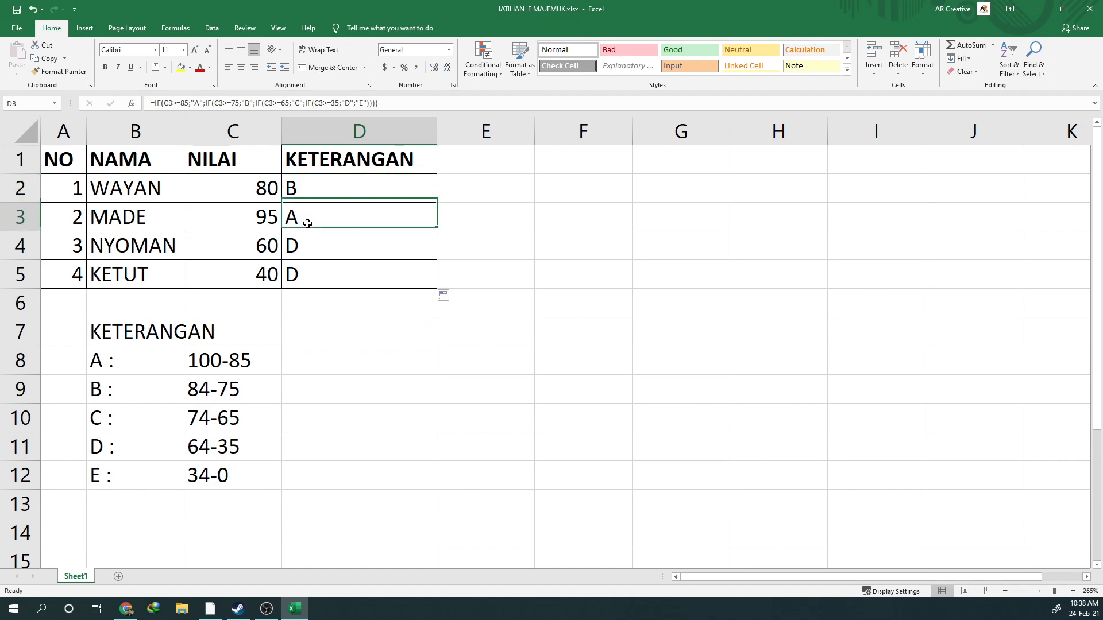
pyautogui.click(306, 191)
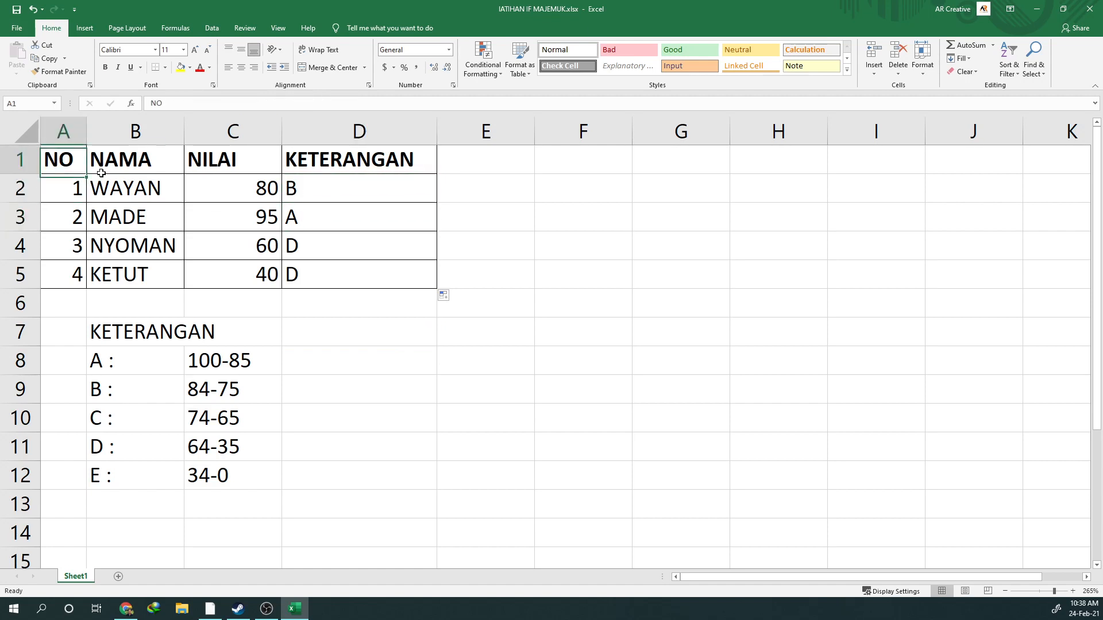
pyautogui.moveTo(57, 172); pyautogui.dragTo(337, 266)
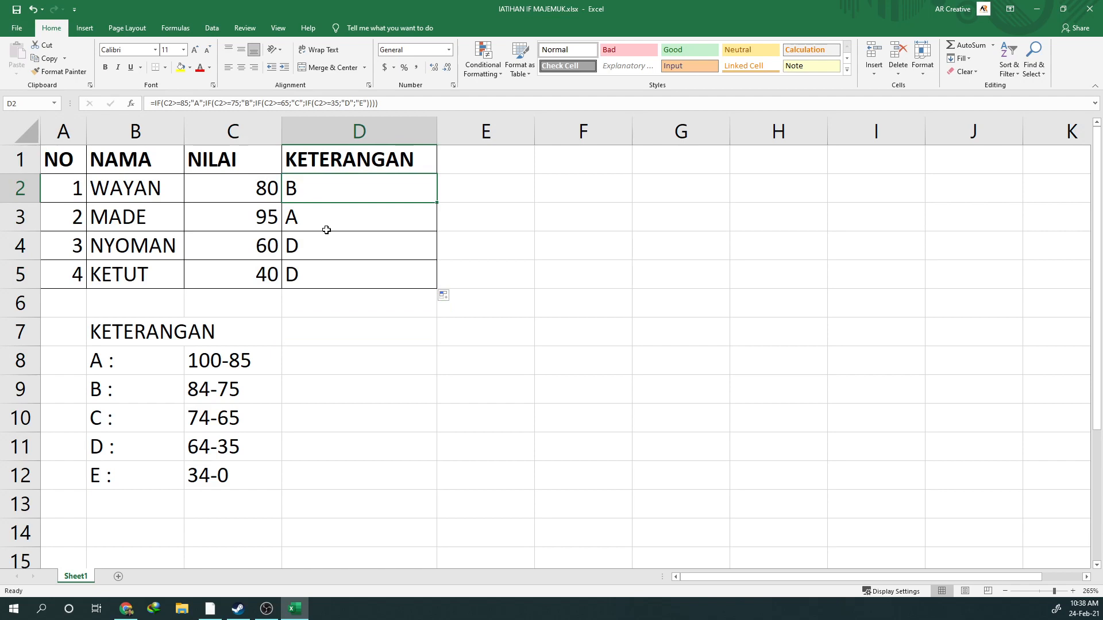
# Open the D2 formula in the cell and examine its nested IF conditions, leaving the formula as is
pyautogui.doubleClick(324, 182)
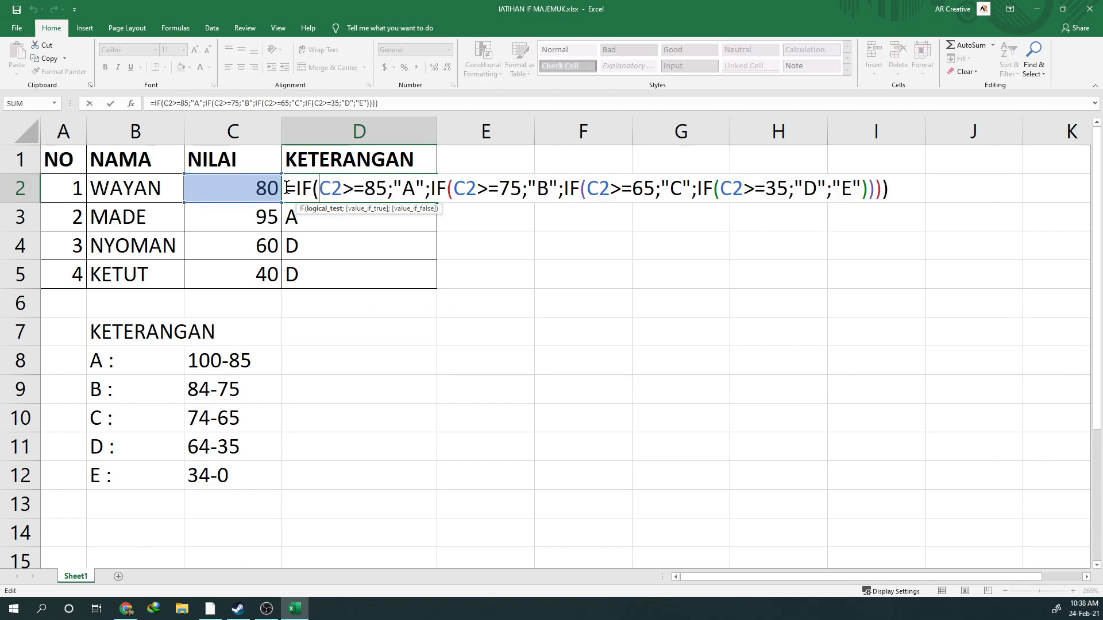
pyautogui.moveTo(286, 188); pyautogui.dragTo(548, 188)
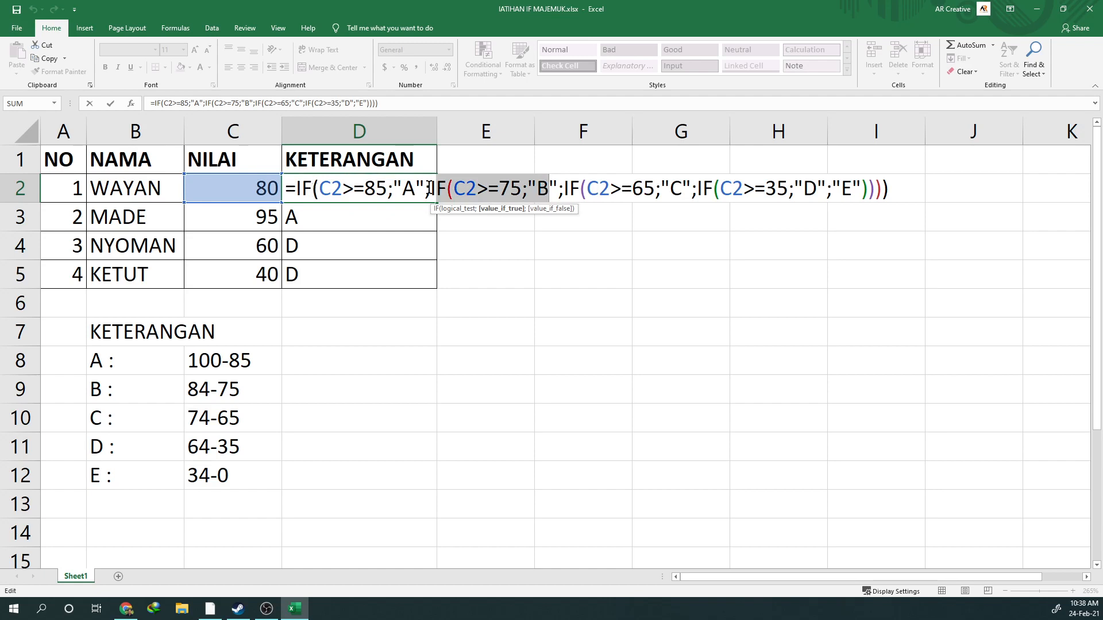
pyautogui.click(624, 195)
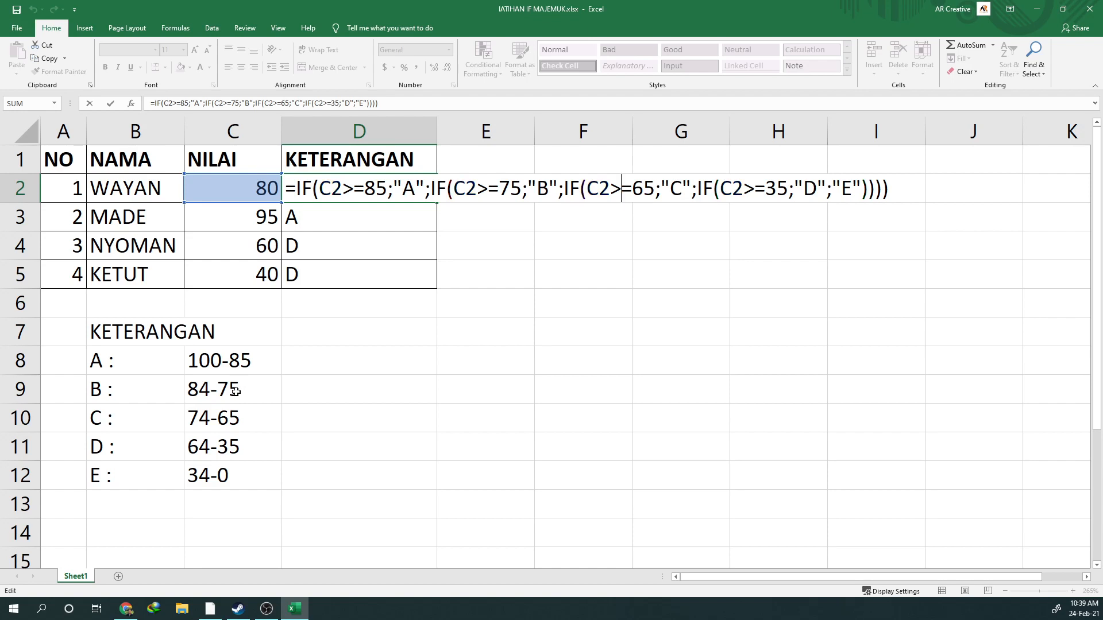
pyautogui.press('Return')
pyautogui.press('Up')
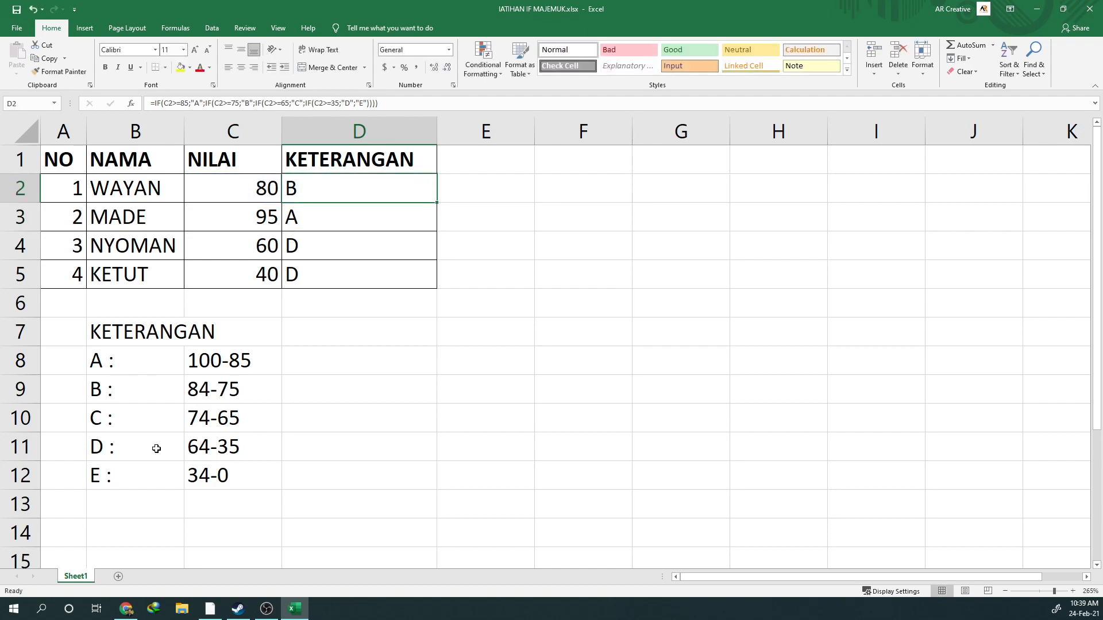
pyautogui.click(386, 342)
pyautogui.click(345, 236)
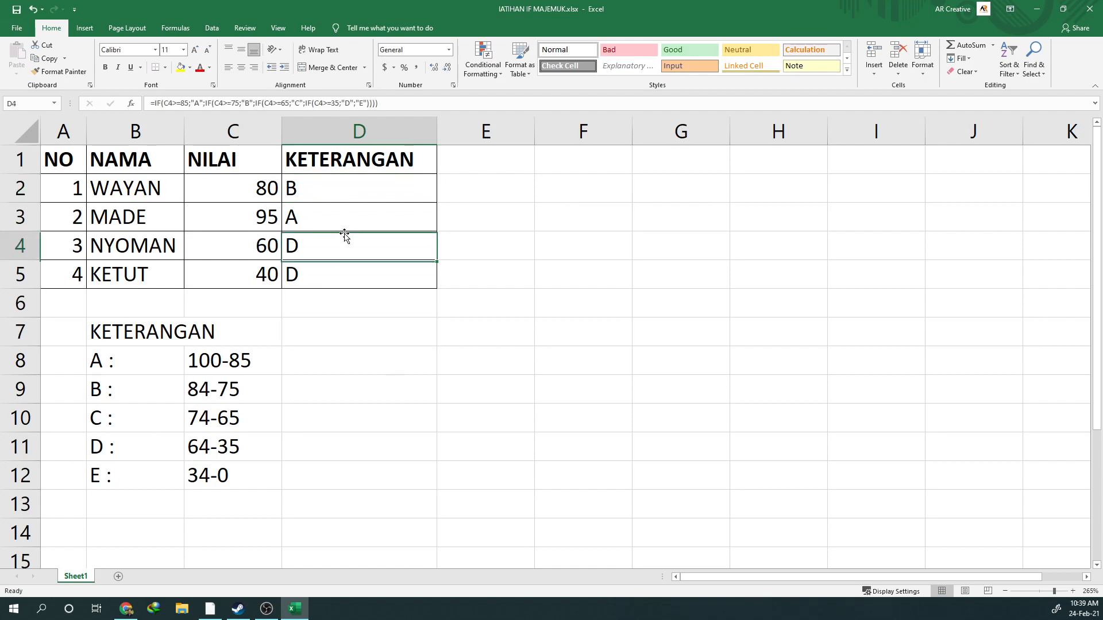
pyautogui.click(303, 304)
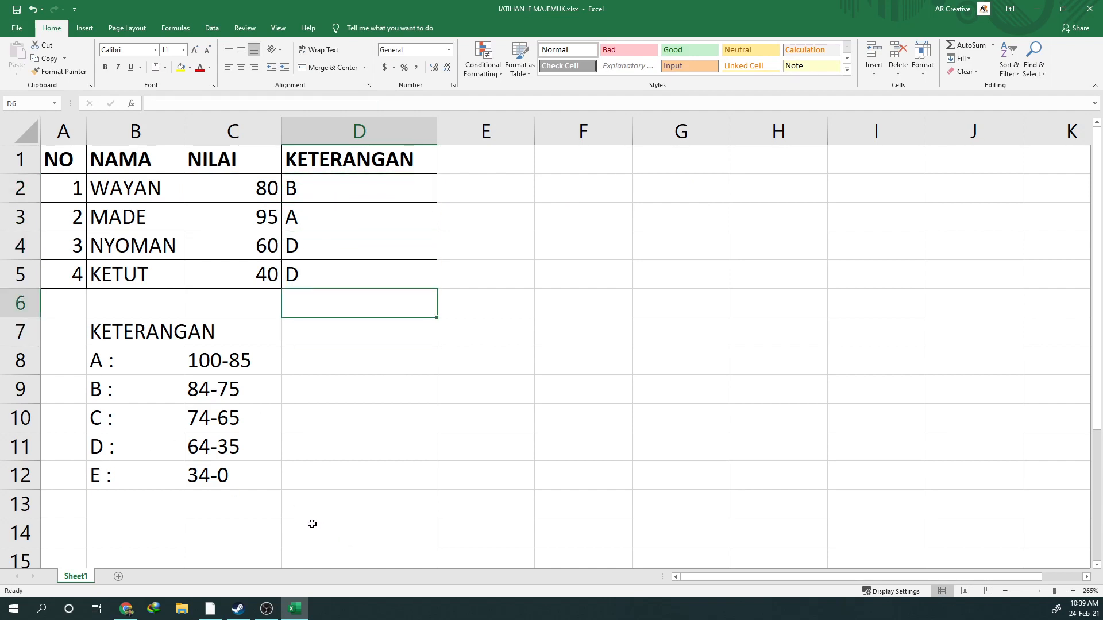